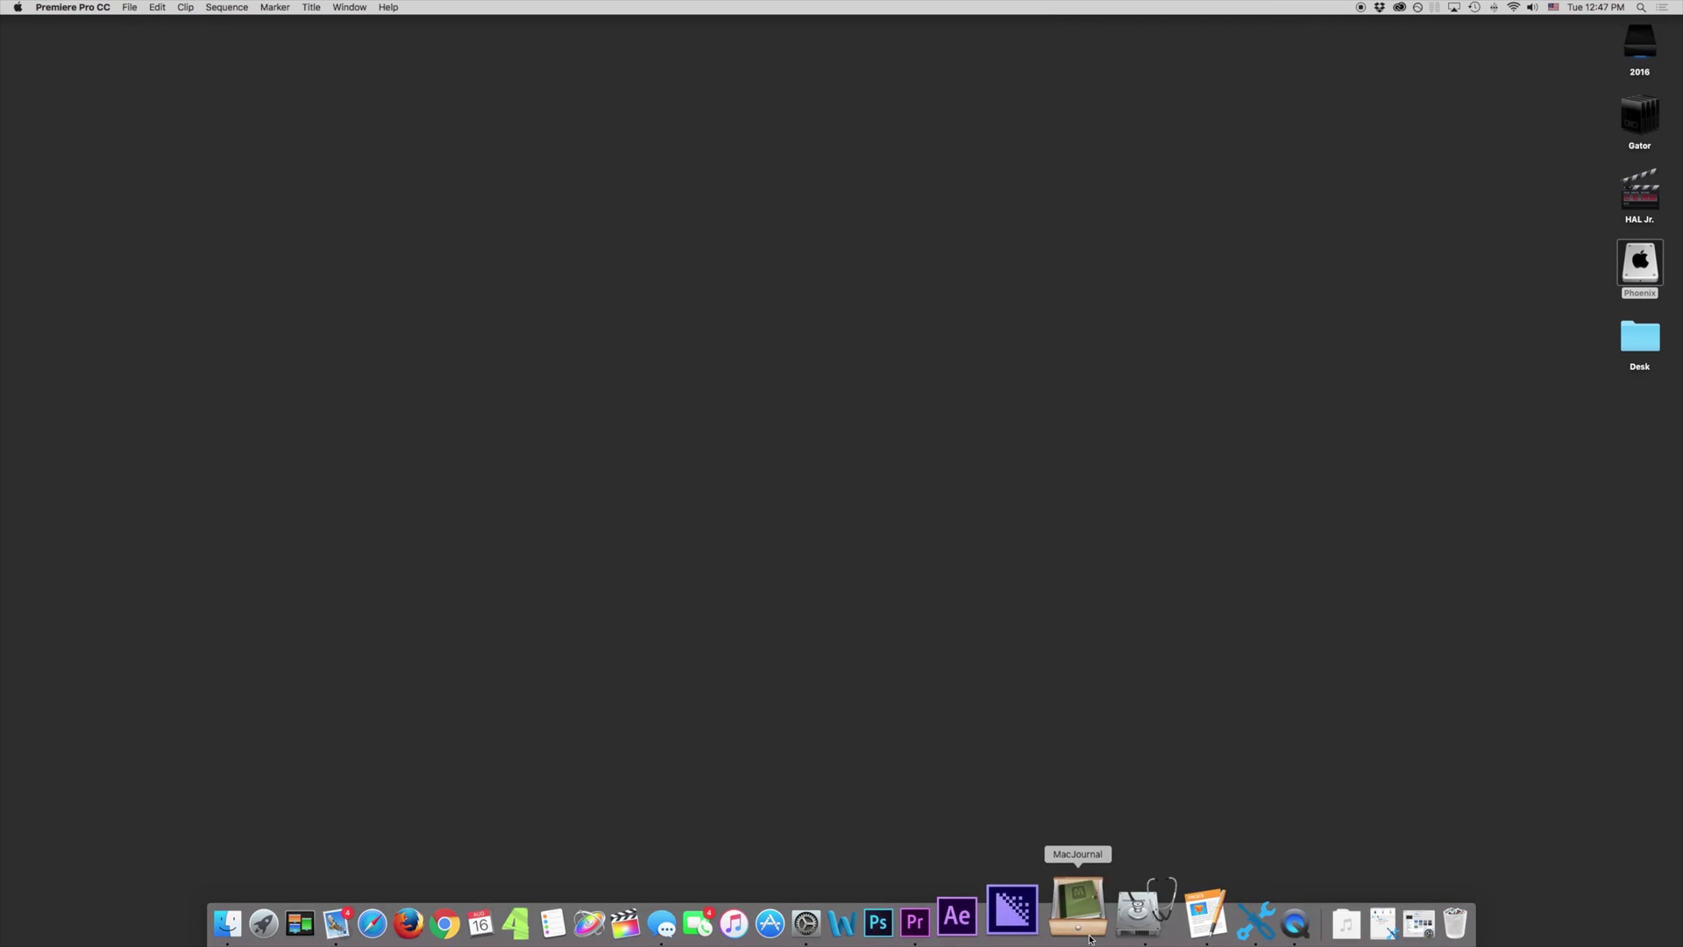
Quit Premiere Pro from the Dock, then view and close Finder's Applications folder
right_click(970, 907)
click(1004, 848)
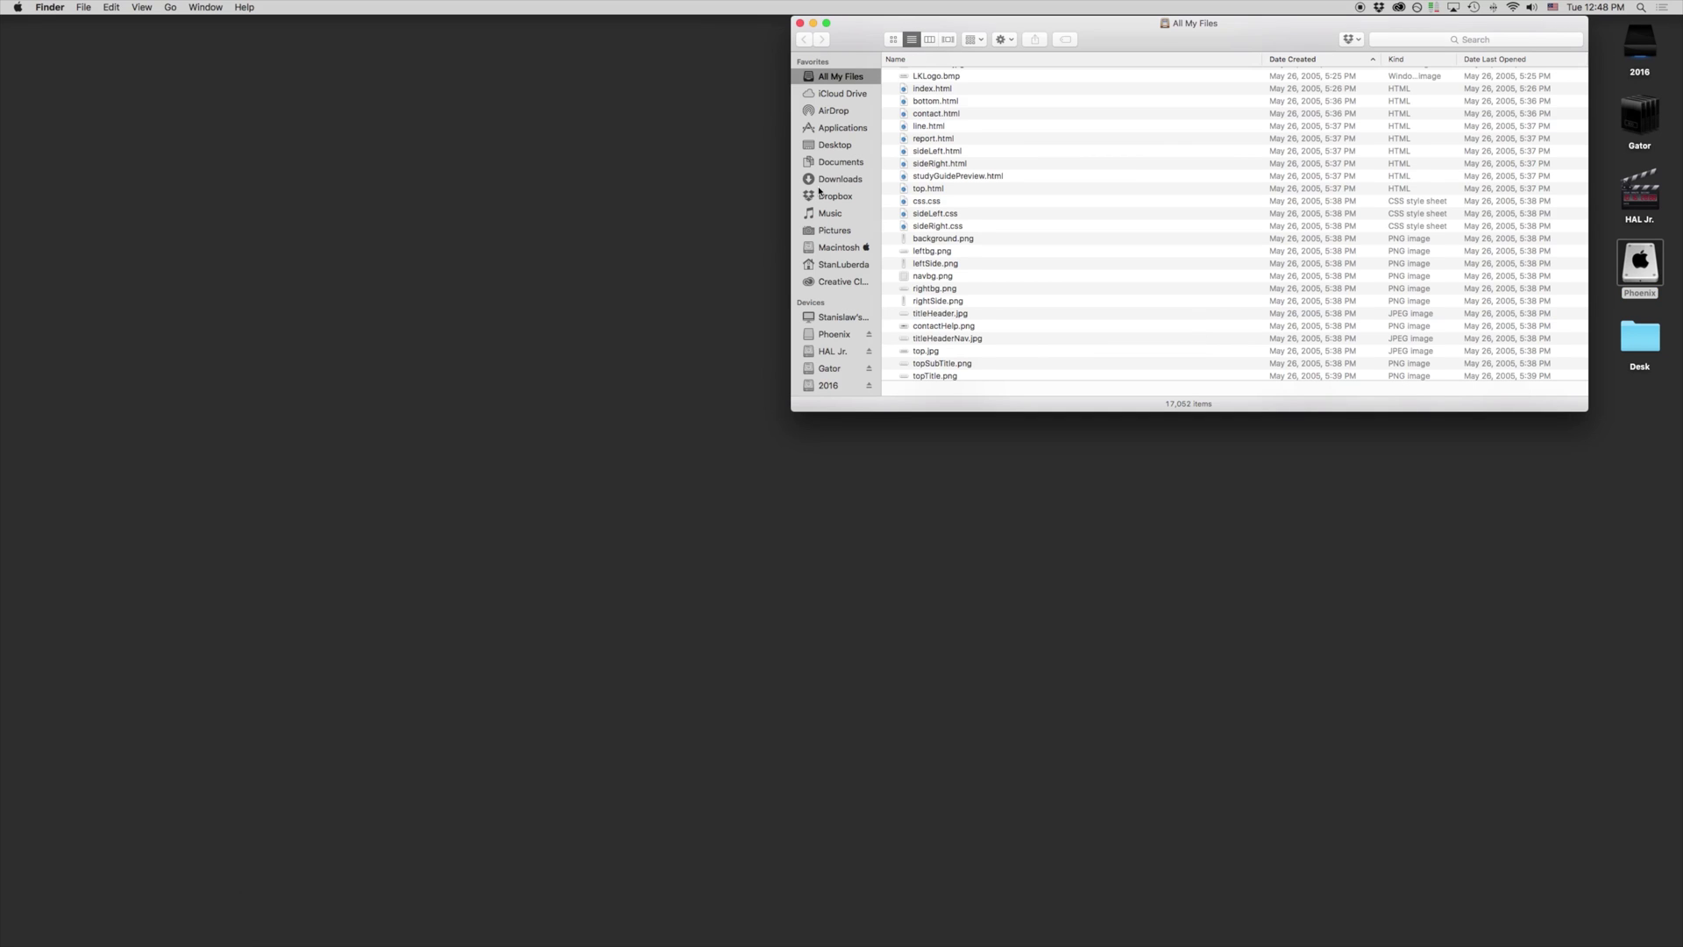
click(846, 130)
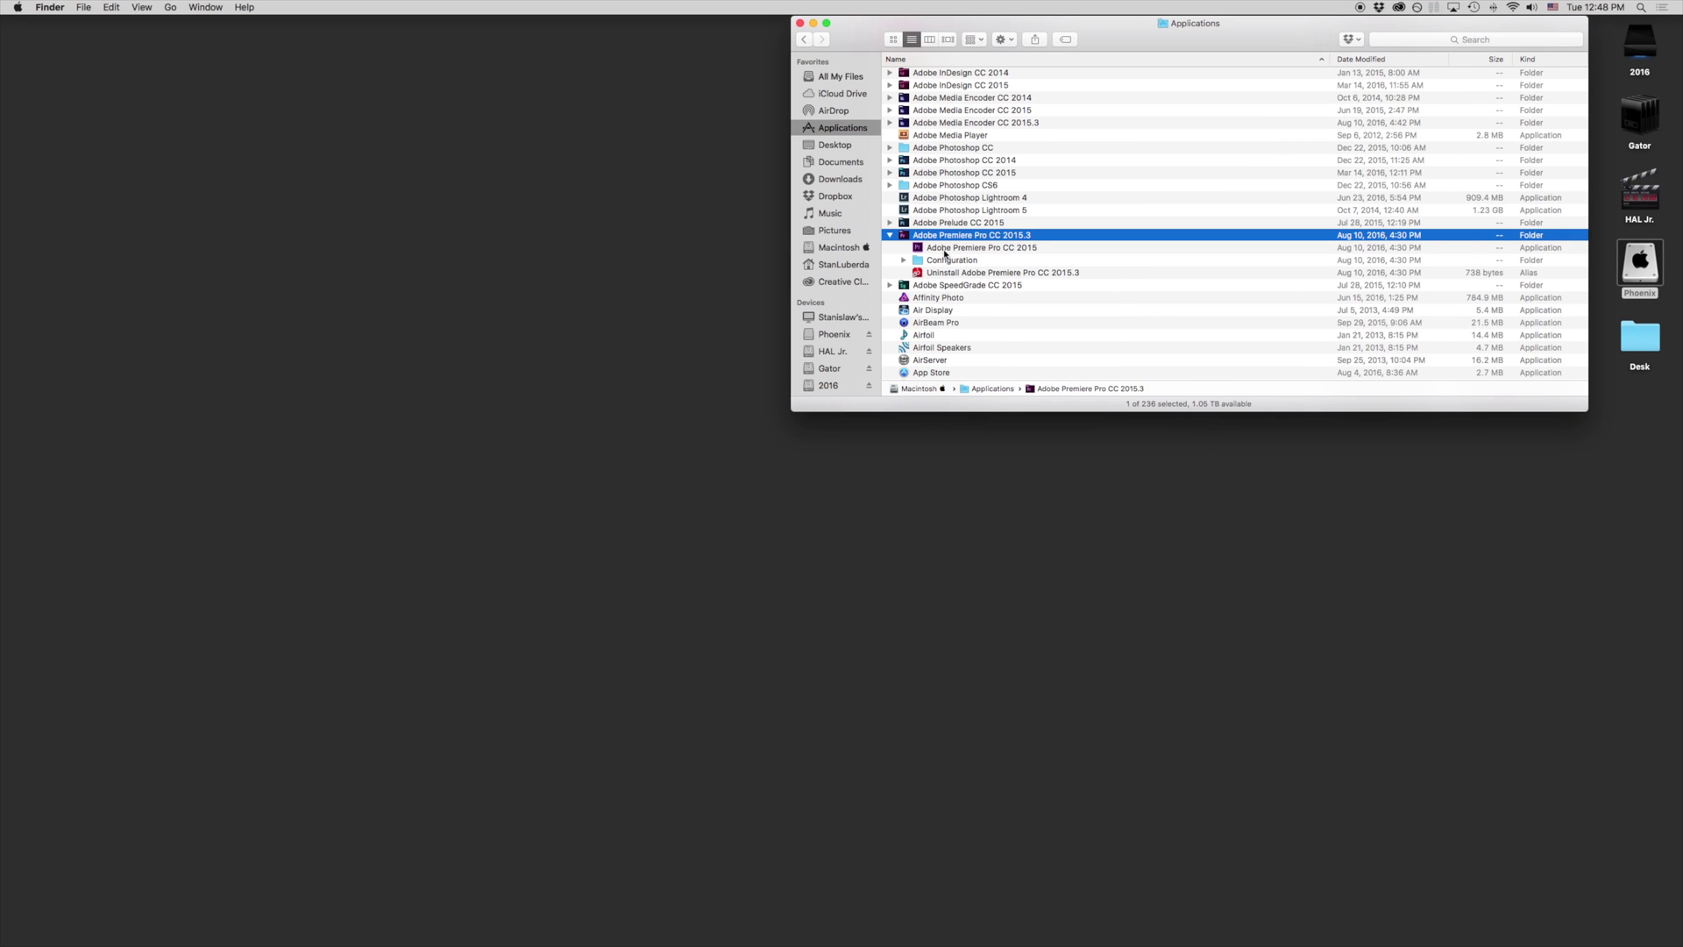
click(799, 23)
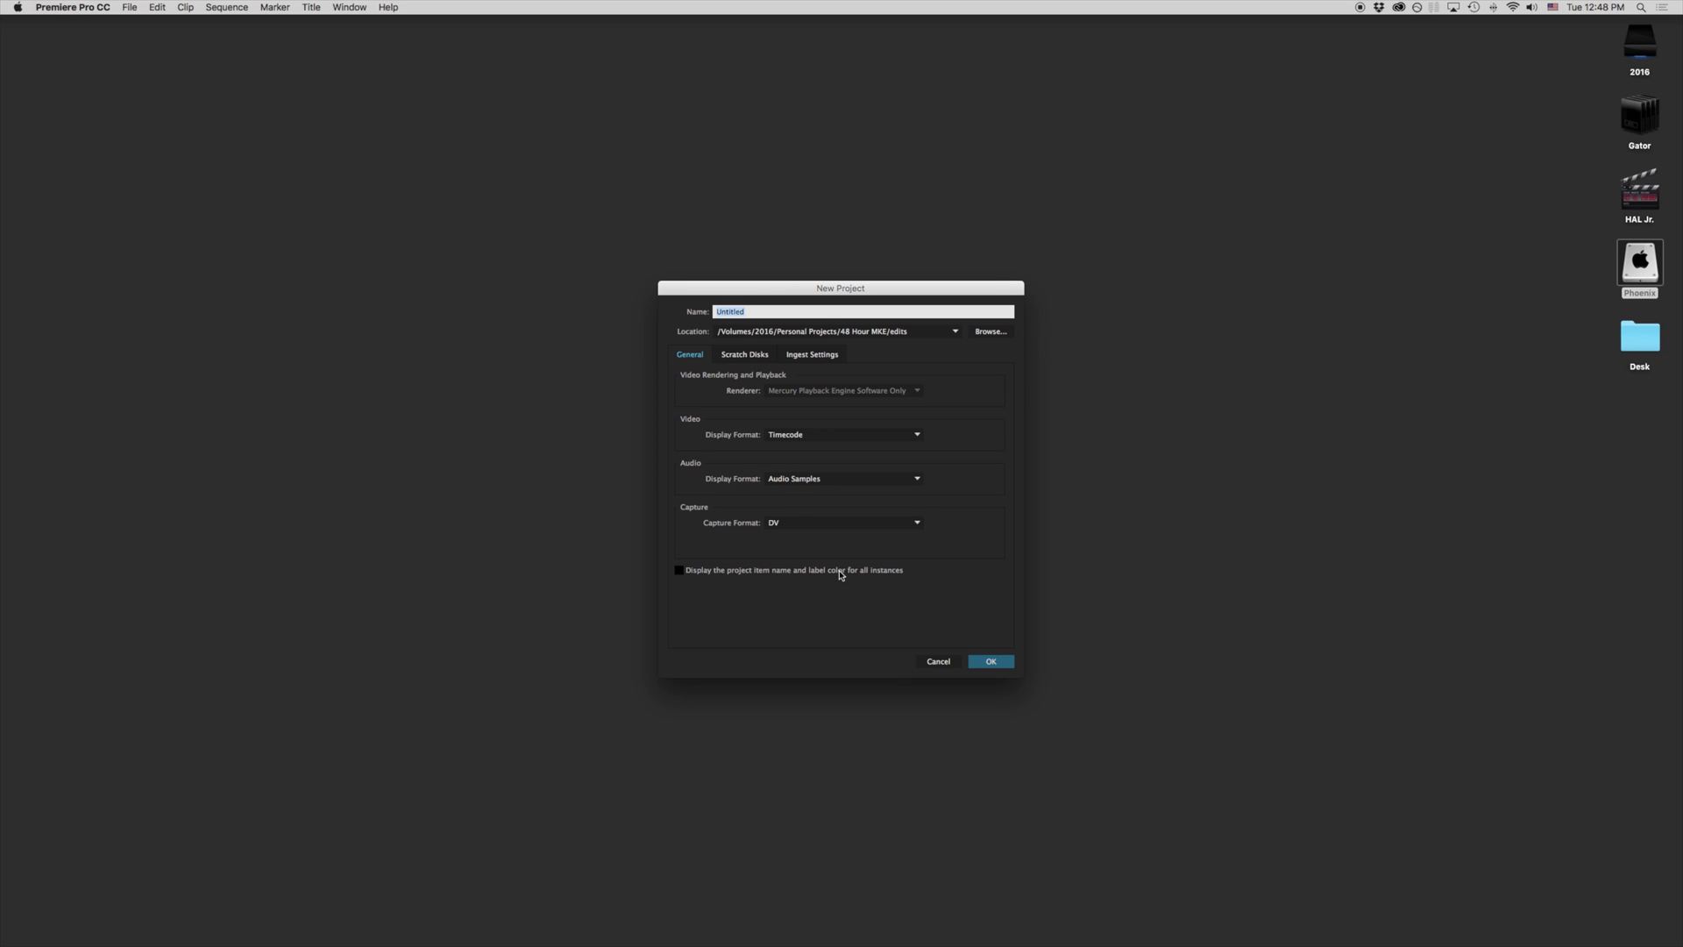
Browse to set the new project's save location to the Desktop
click(984, 337)
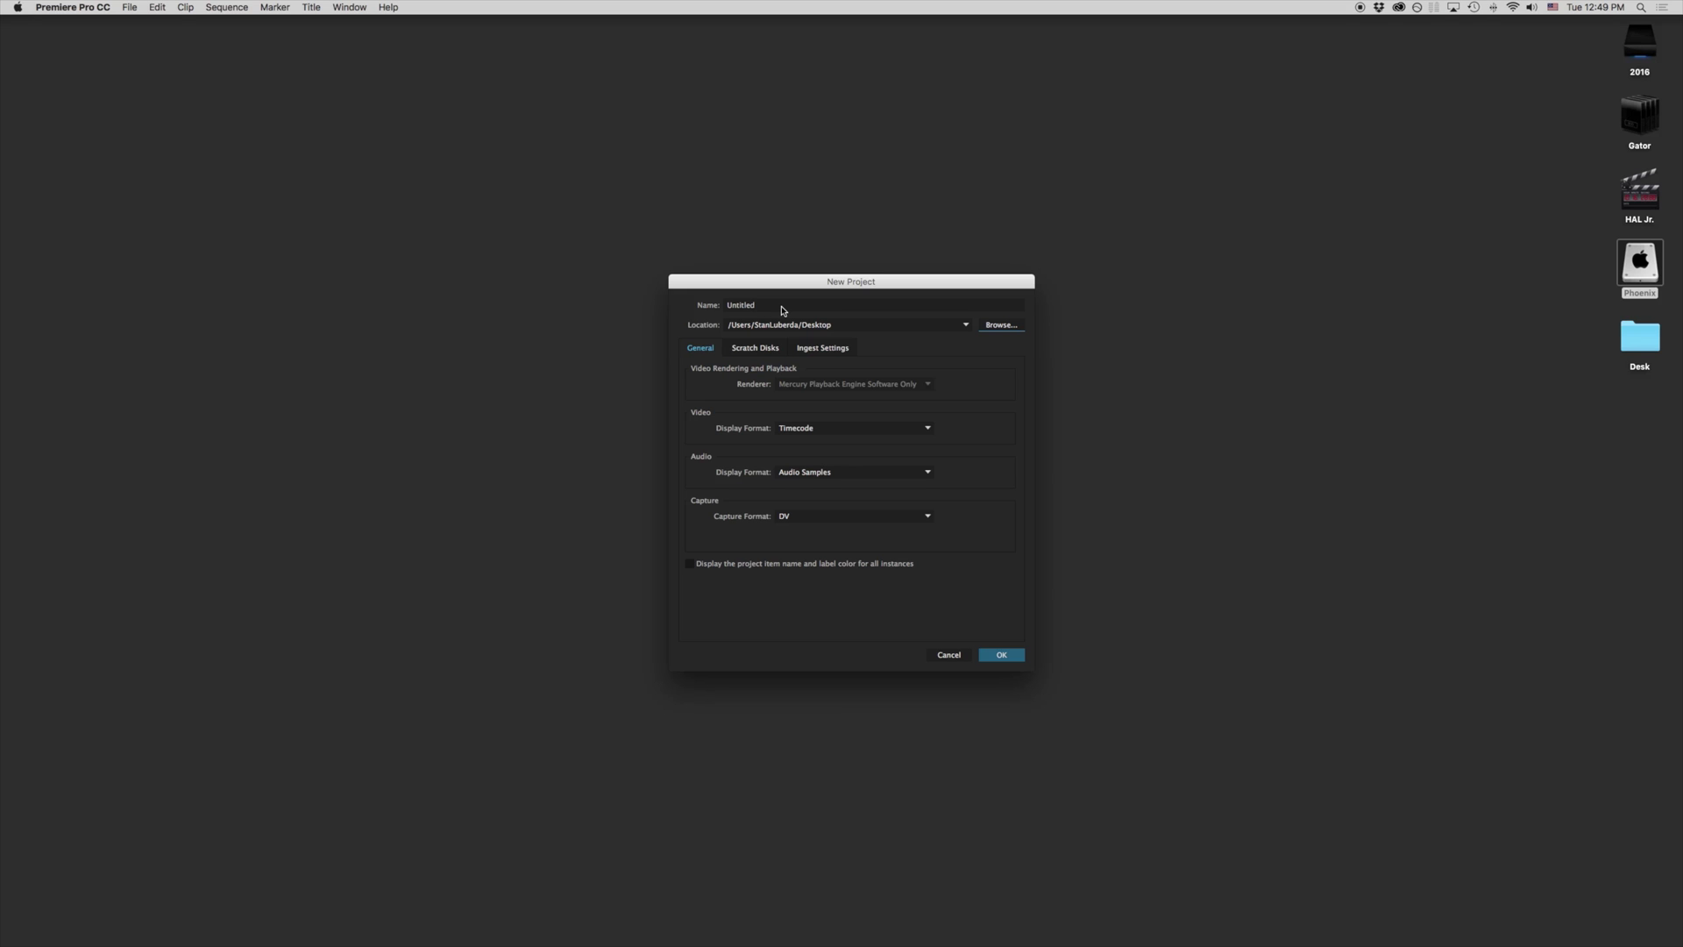
Replace the Untitled project name with 'Commercial-Client'
click(803, 305)
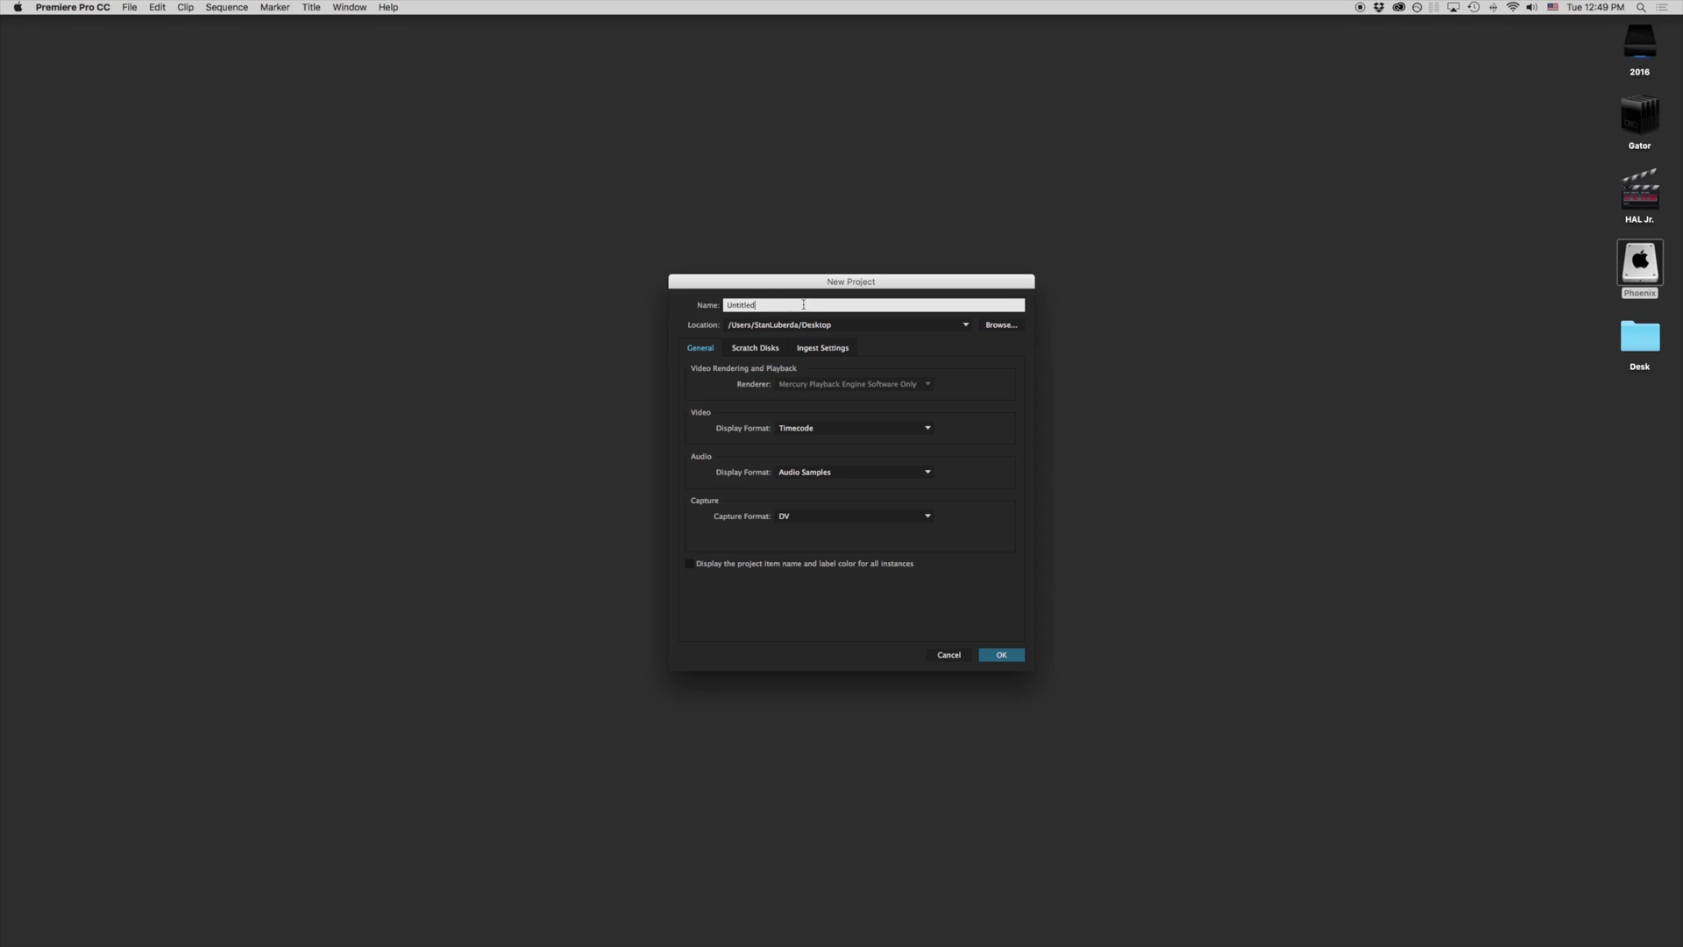
key(super+a)
text(Name of restaurant)
key(super+a)
text(Commercial-Client)
click(787, 385)
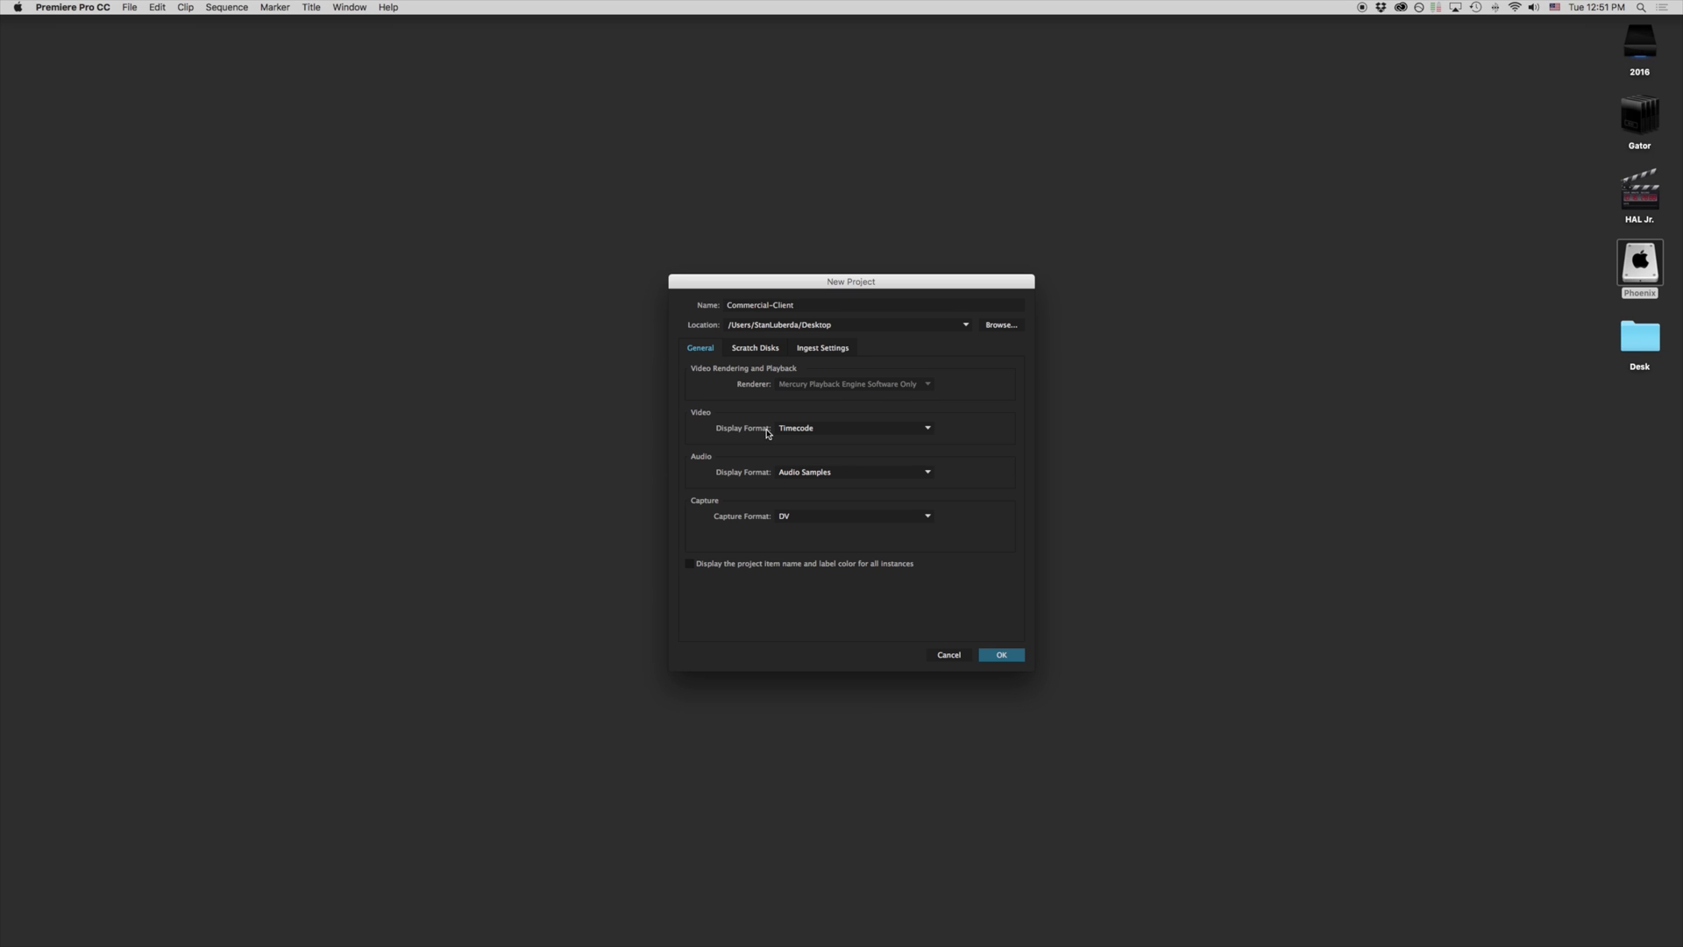
click(859, 430)
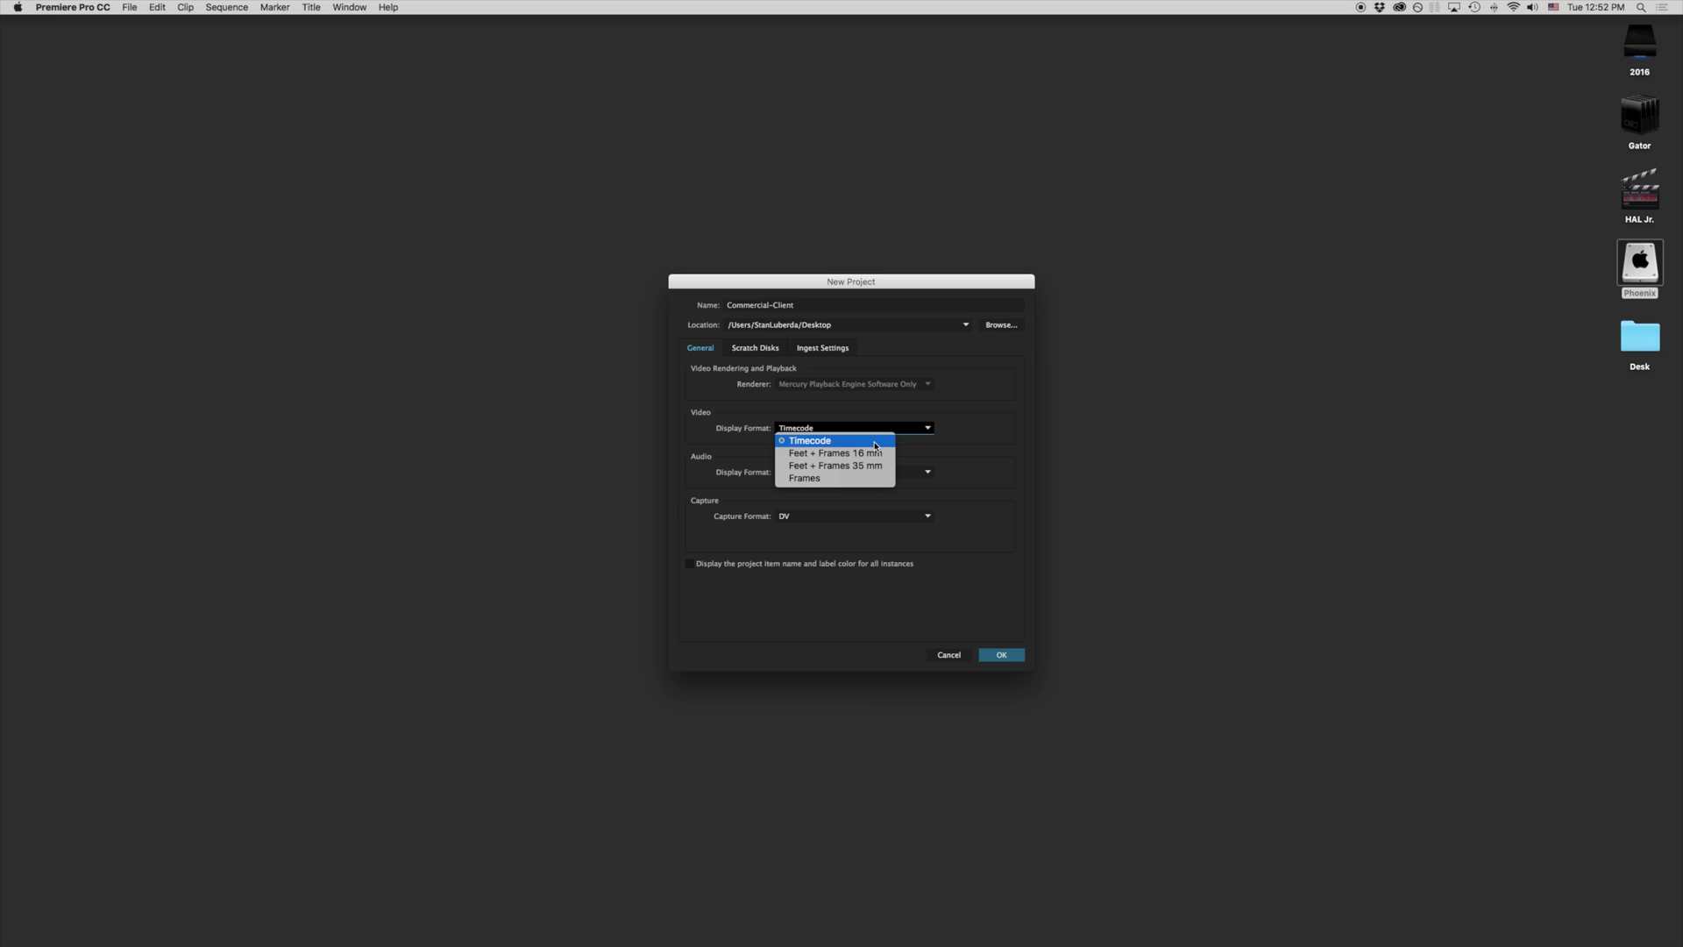
click(874, 446)
click(879, 428)
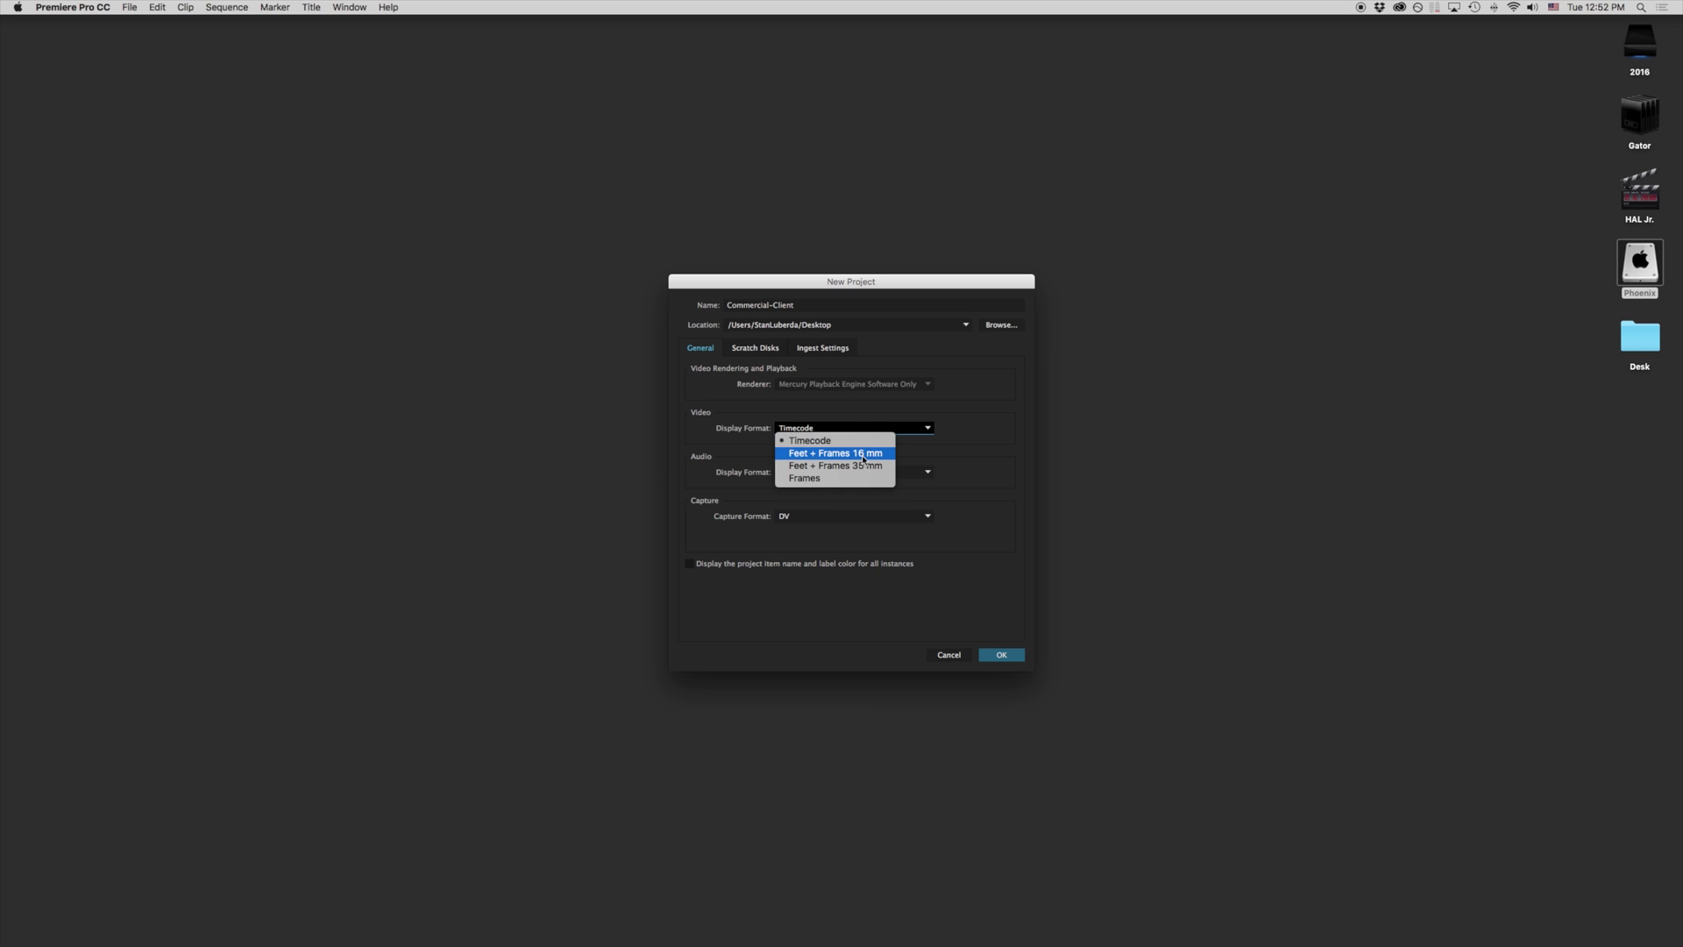
click(873, 478)
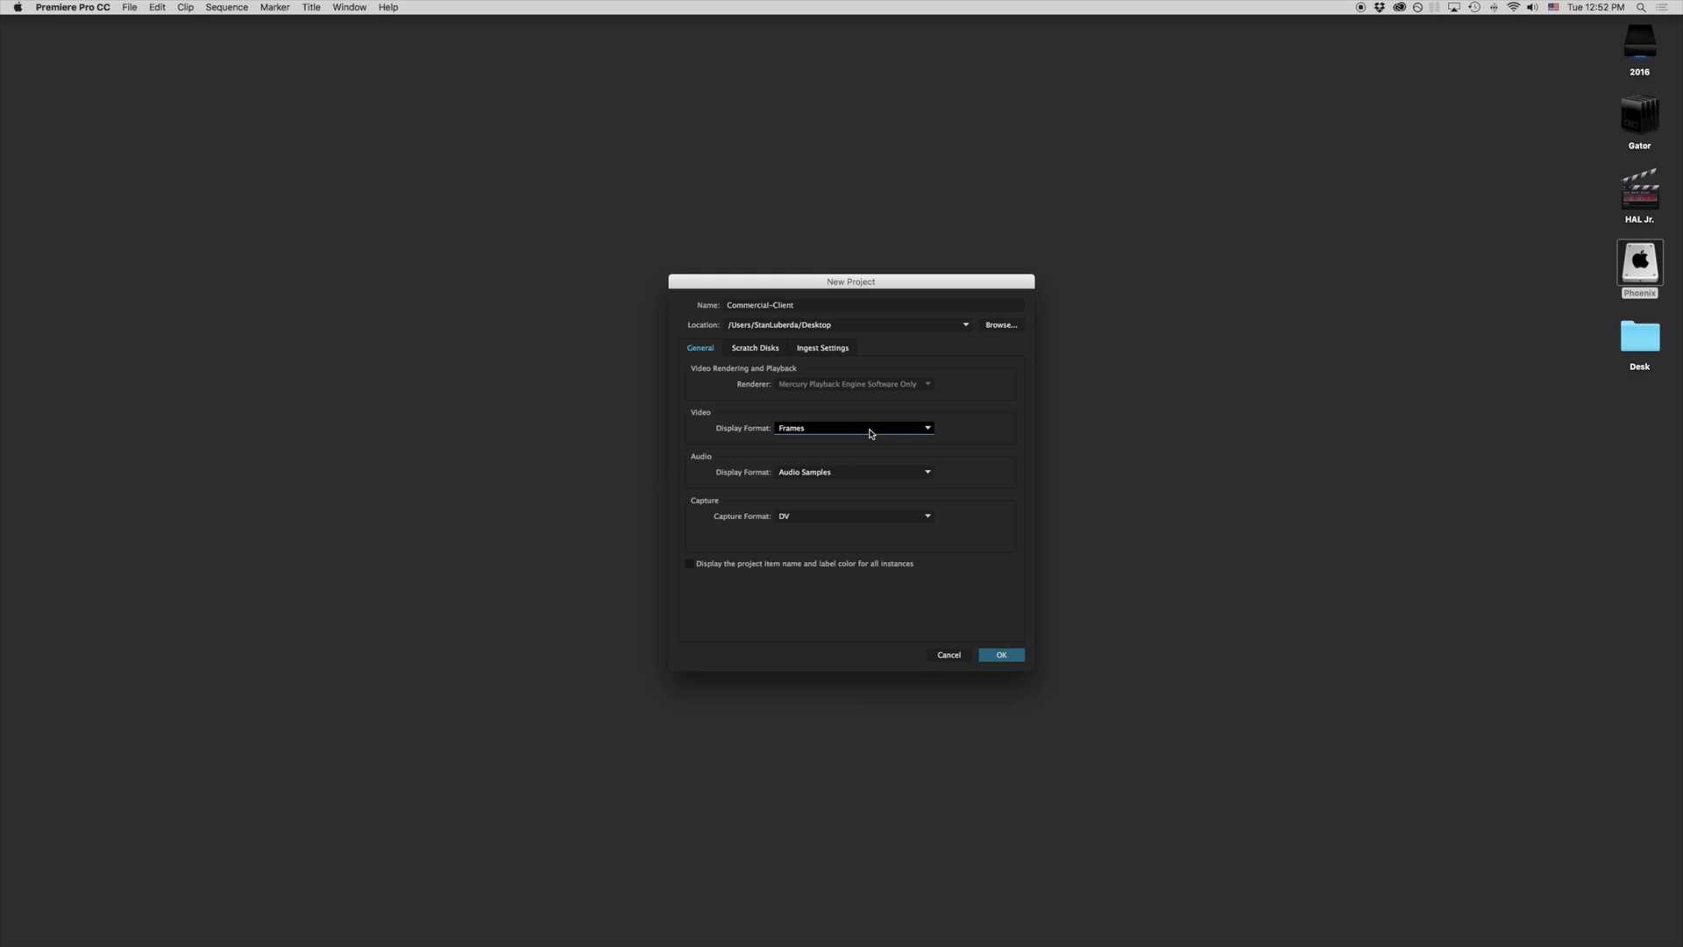
click(871, 433)
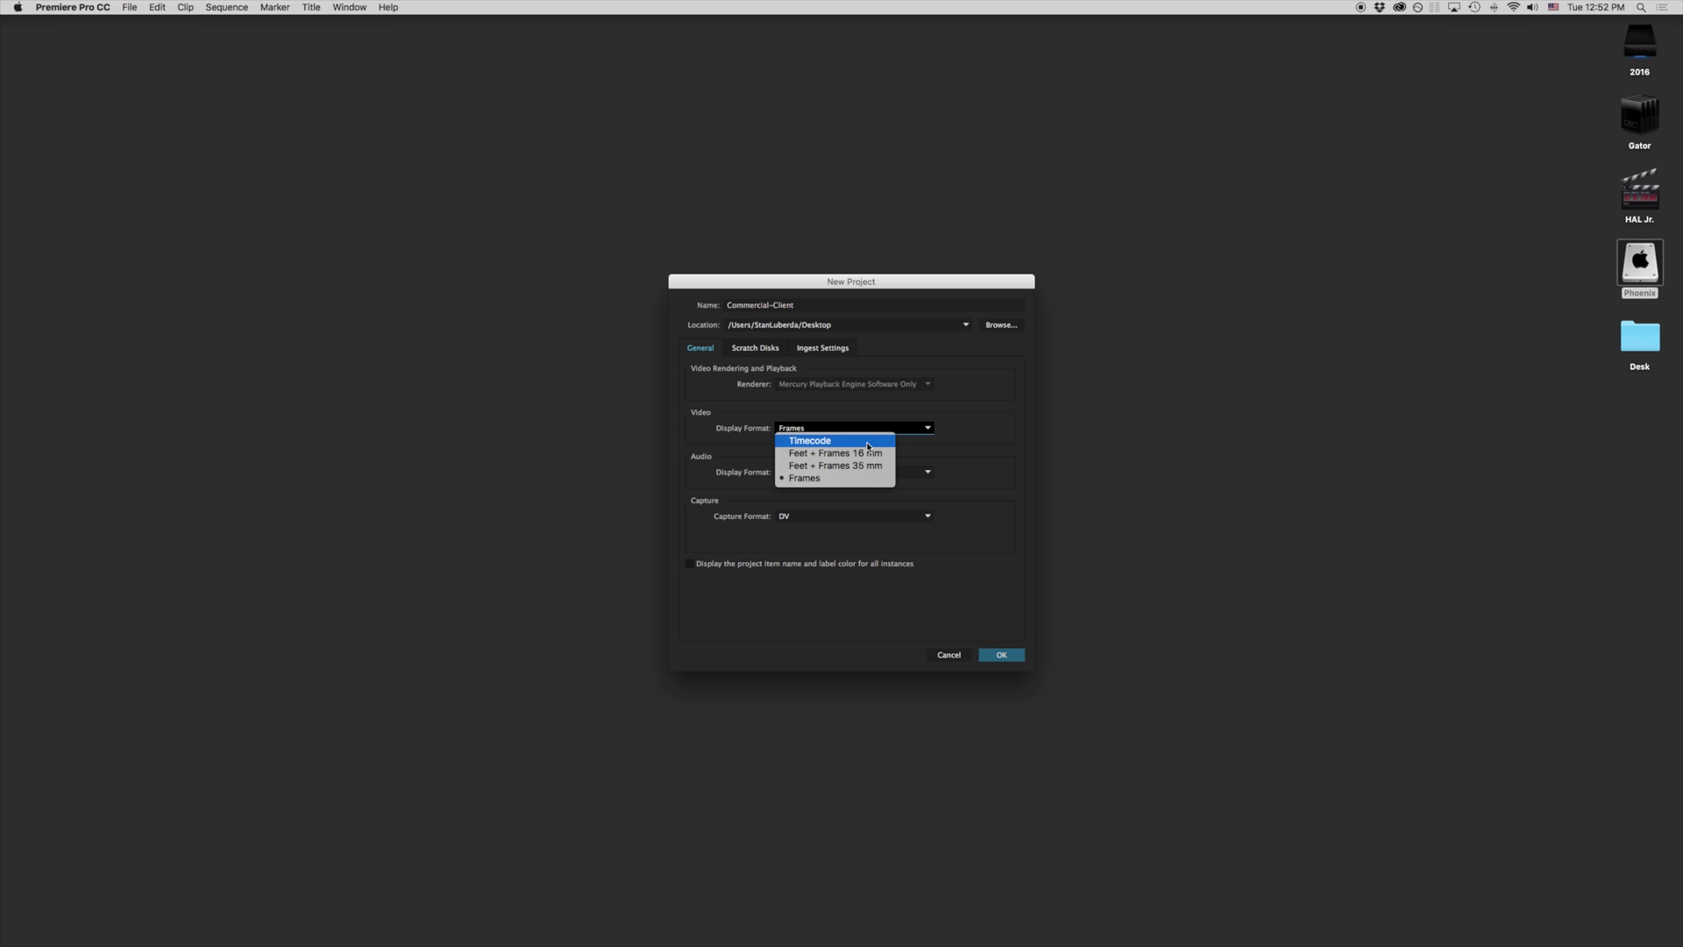
click(795, 440)
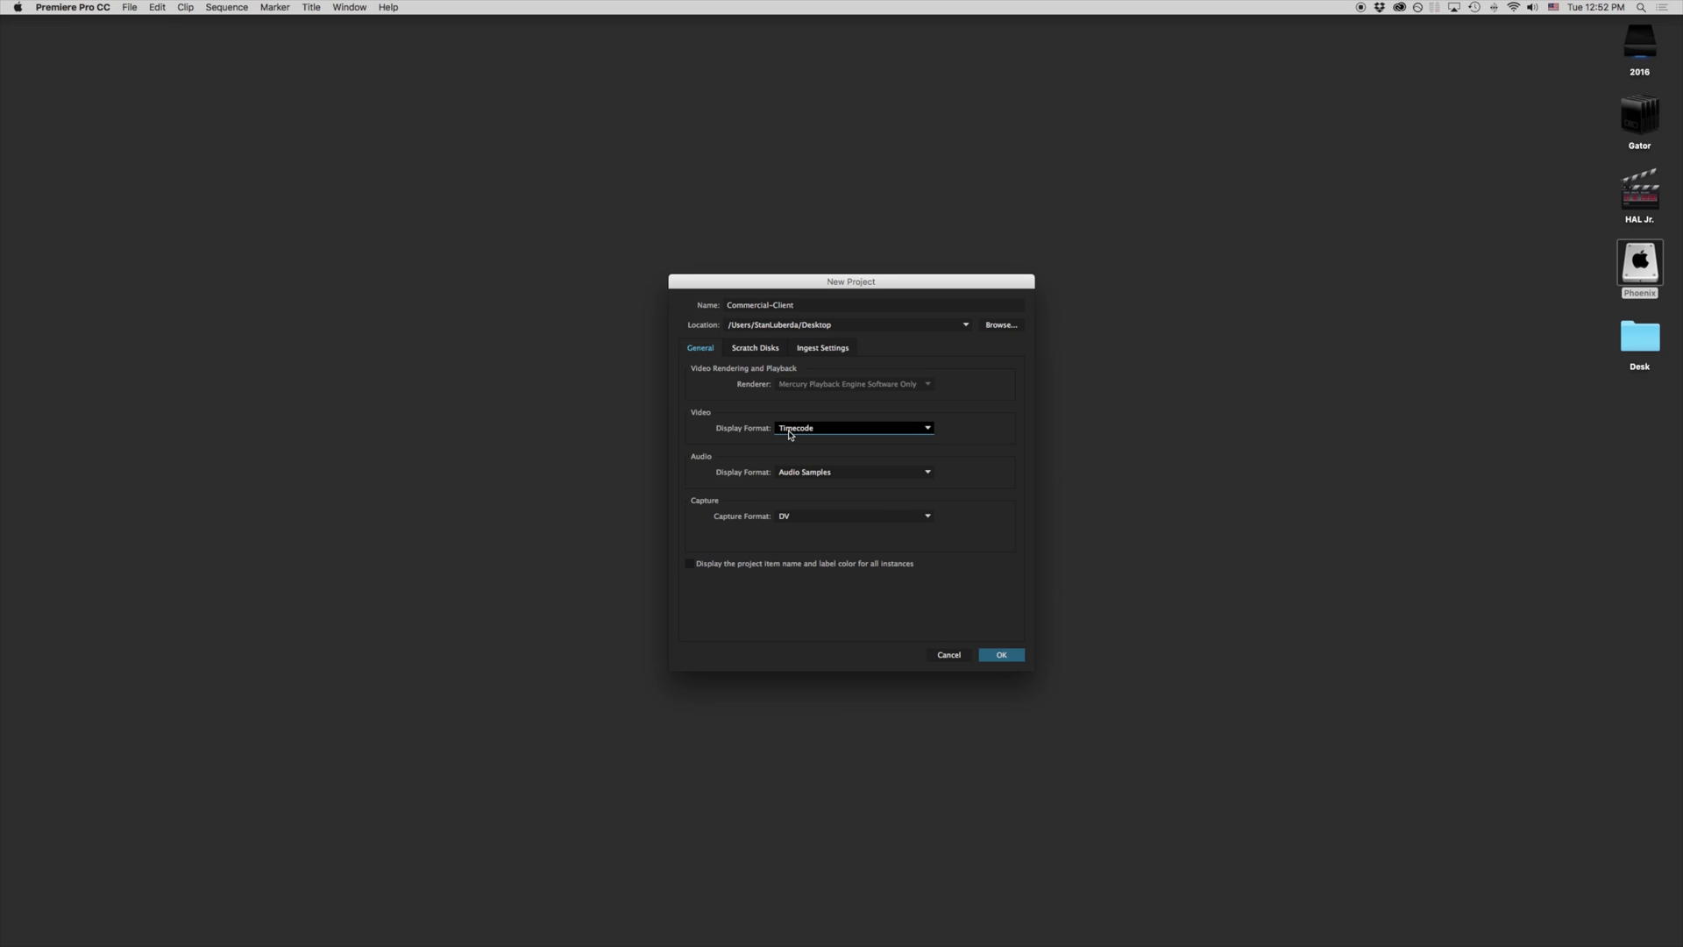
click(829, 473)
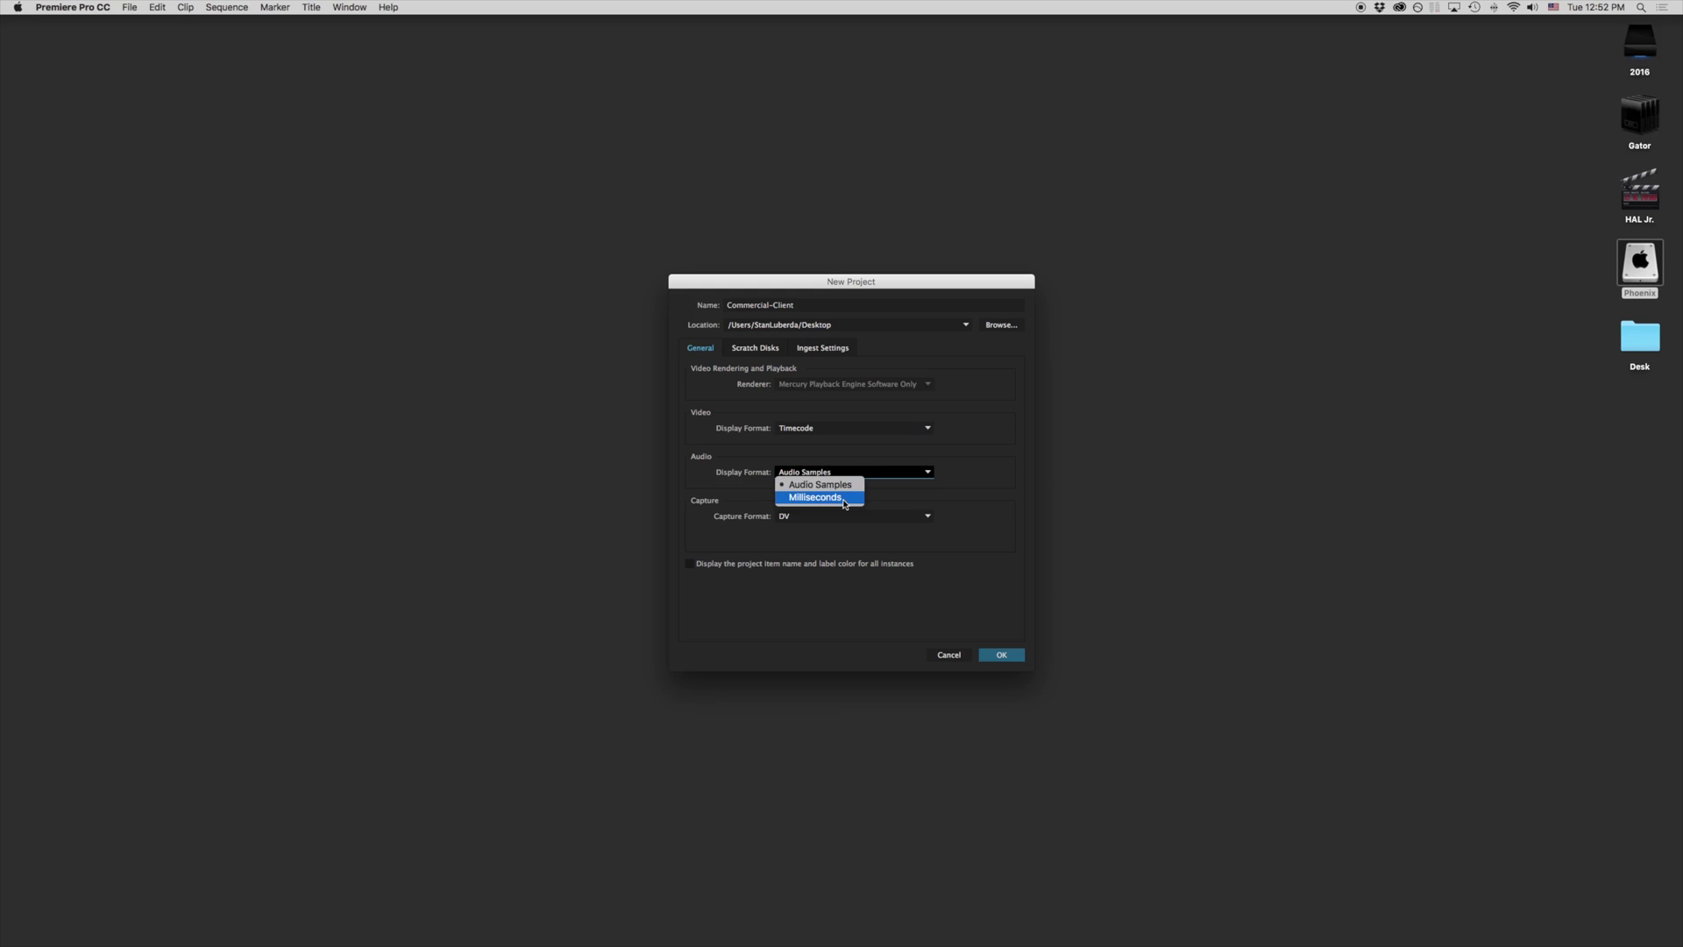
click(844, 498)
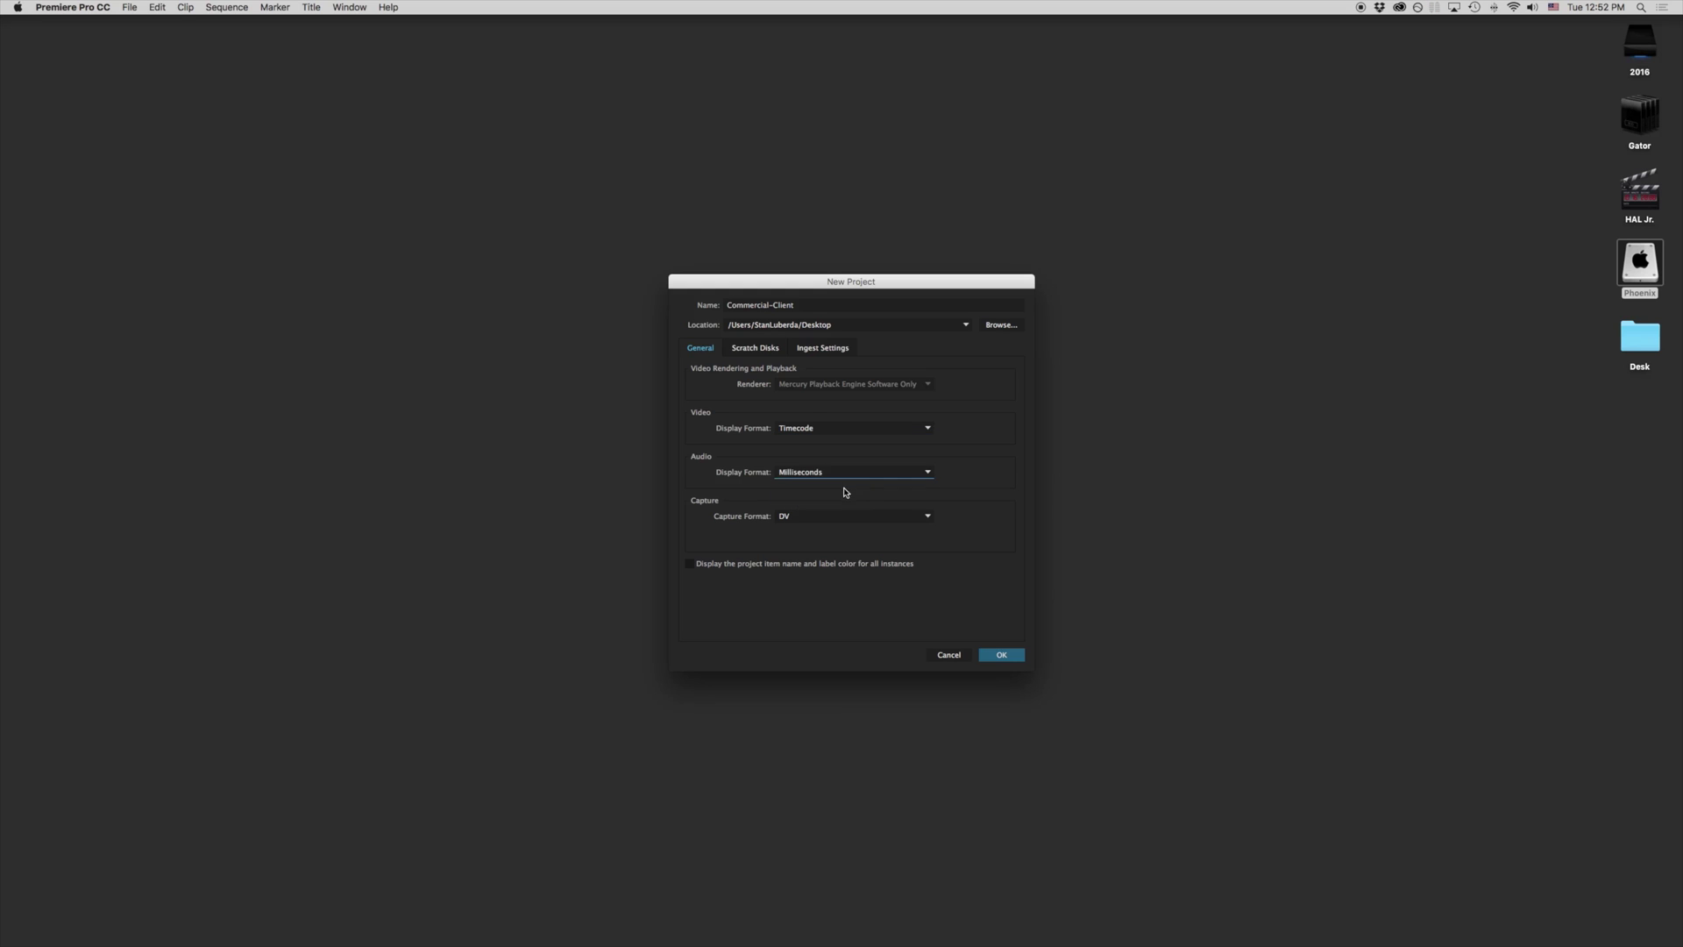
click(846, 475)
click(840, 483)
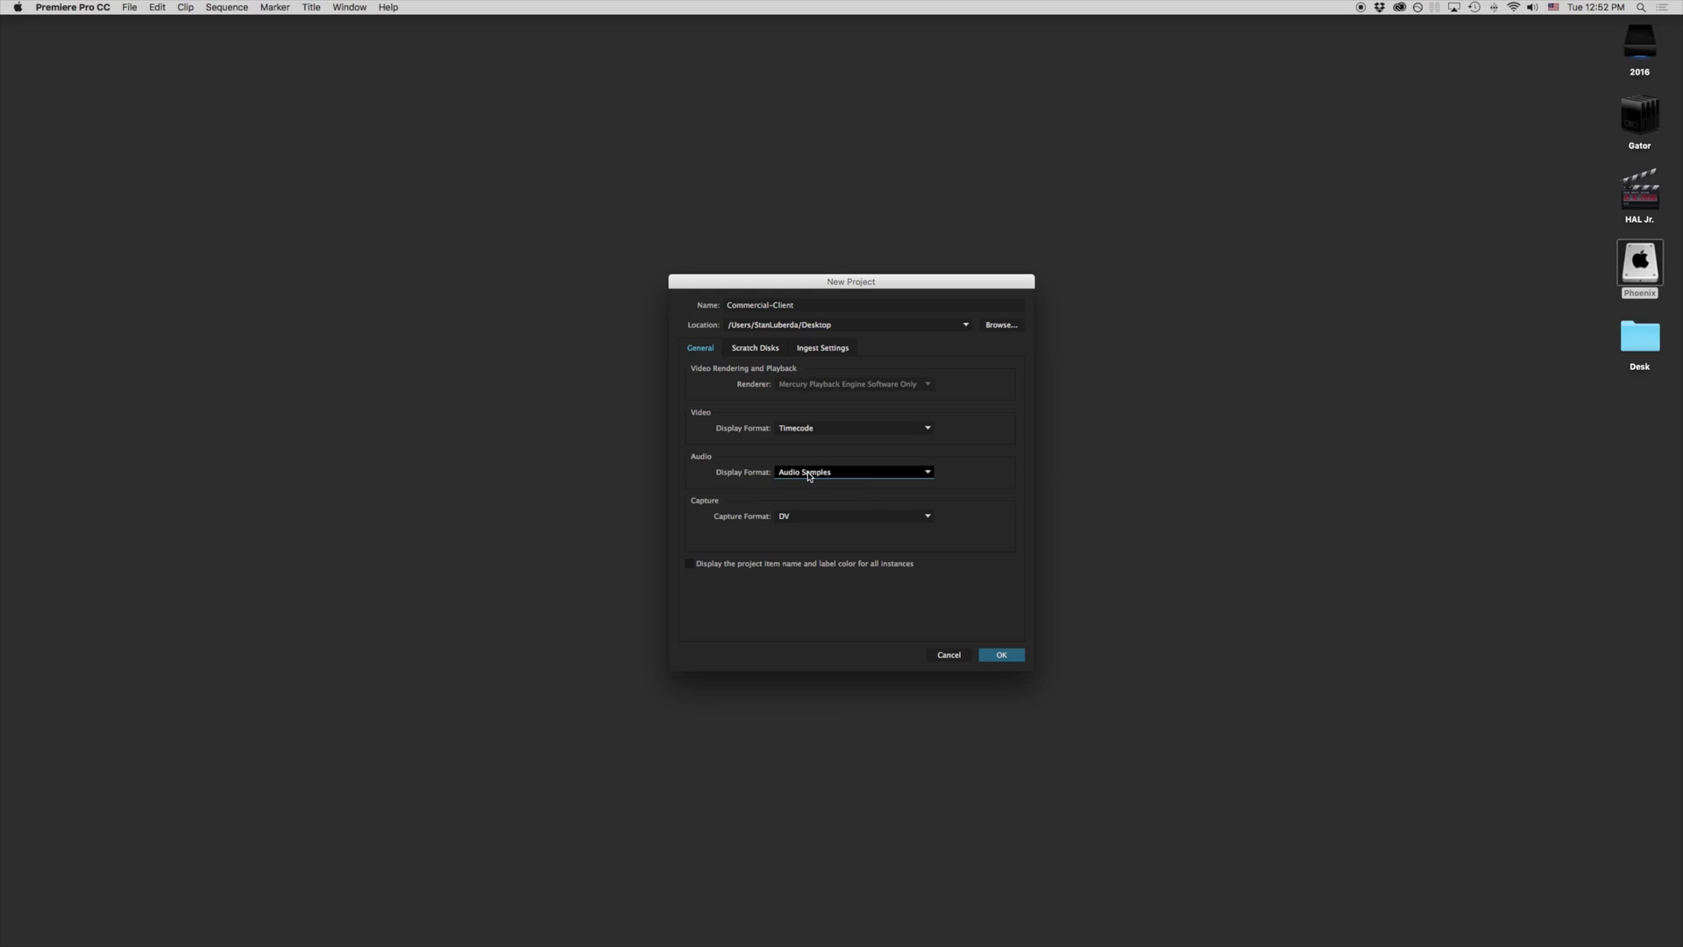
click(808, 476)
click(840, 497)
click(817, 476)
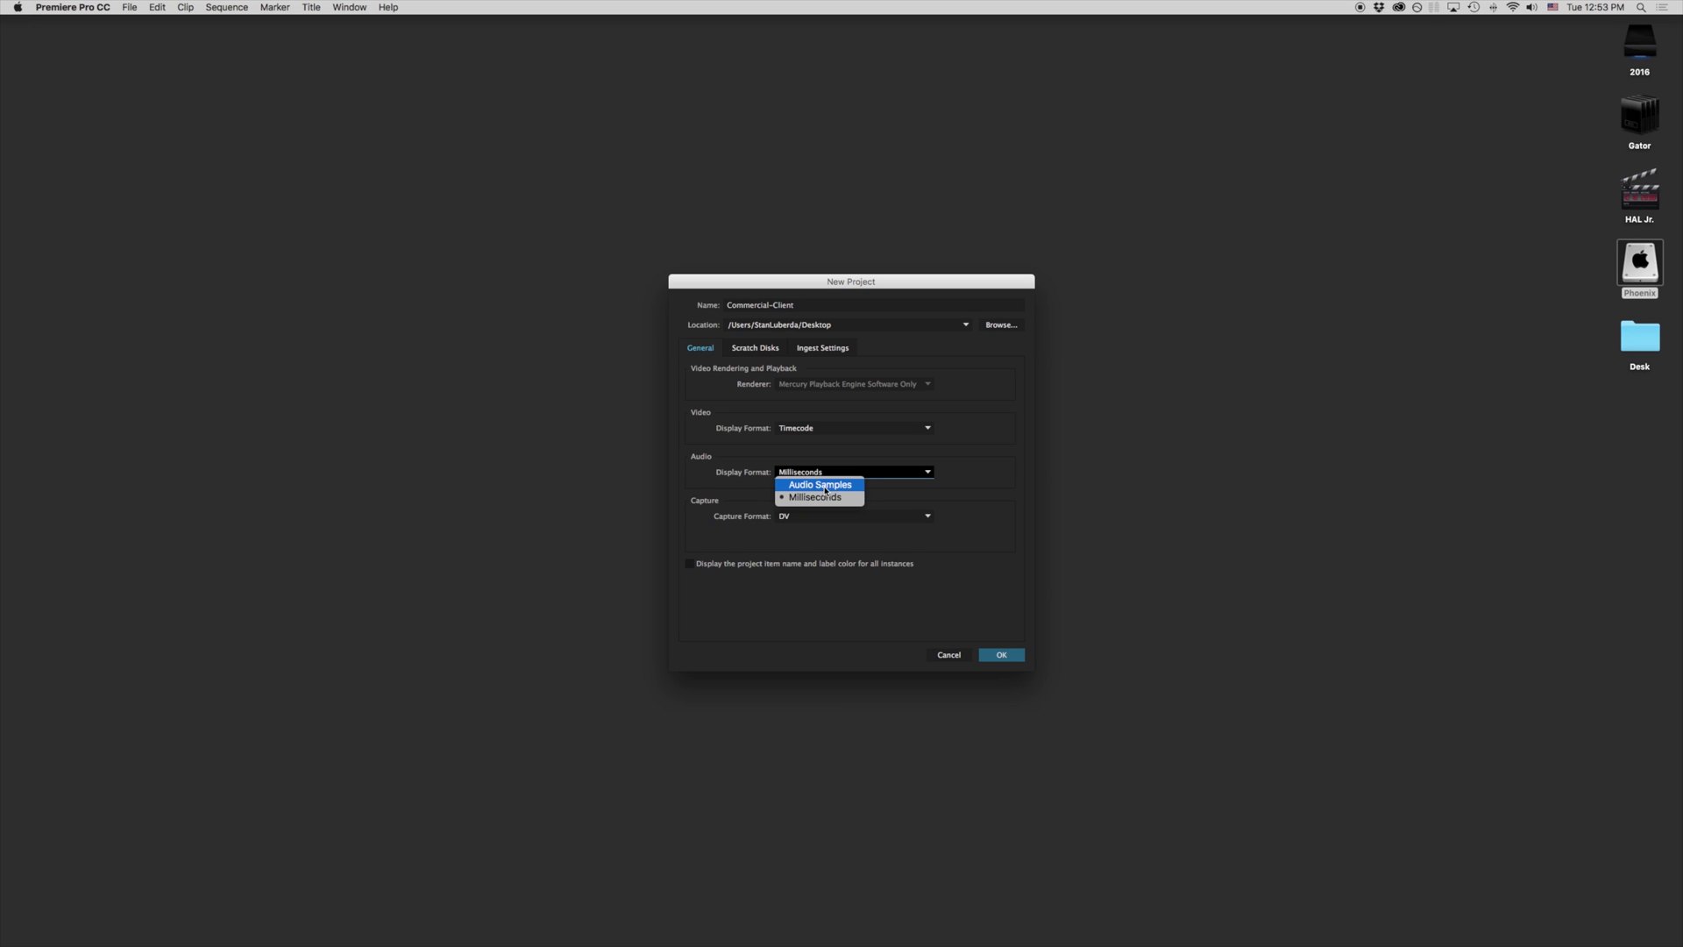
click(825, 487)
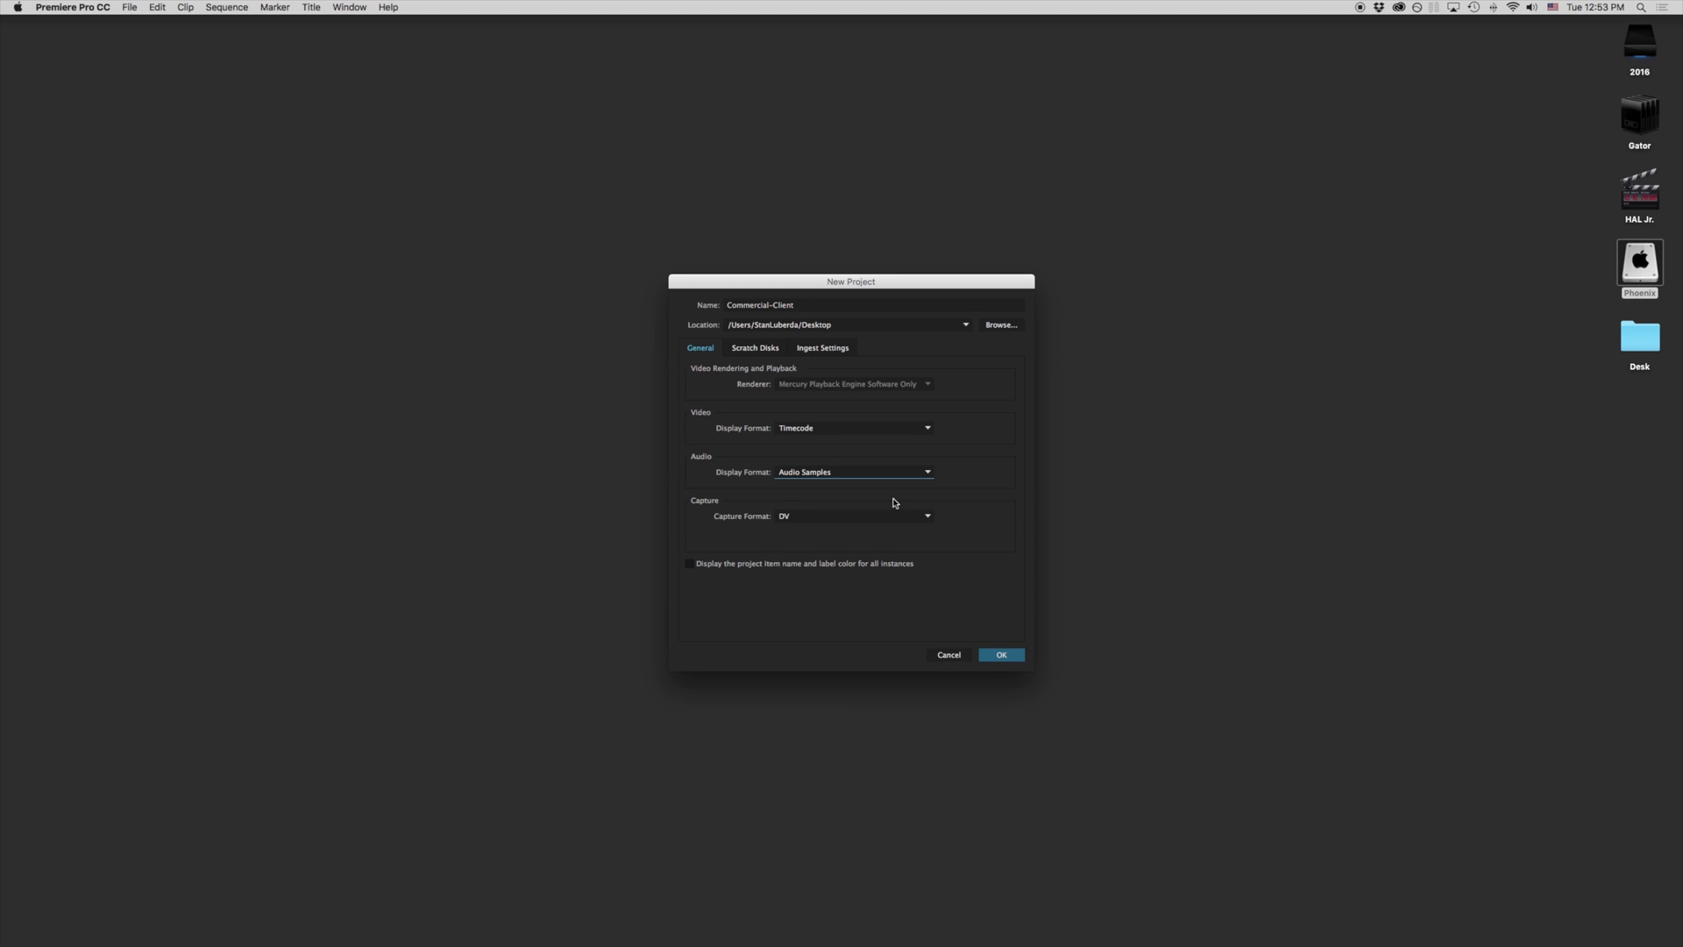
Switch the project's capture format from DV to HDV
click(833, 517)
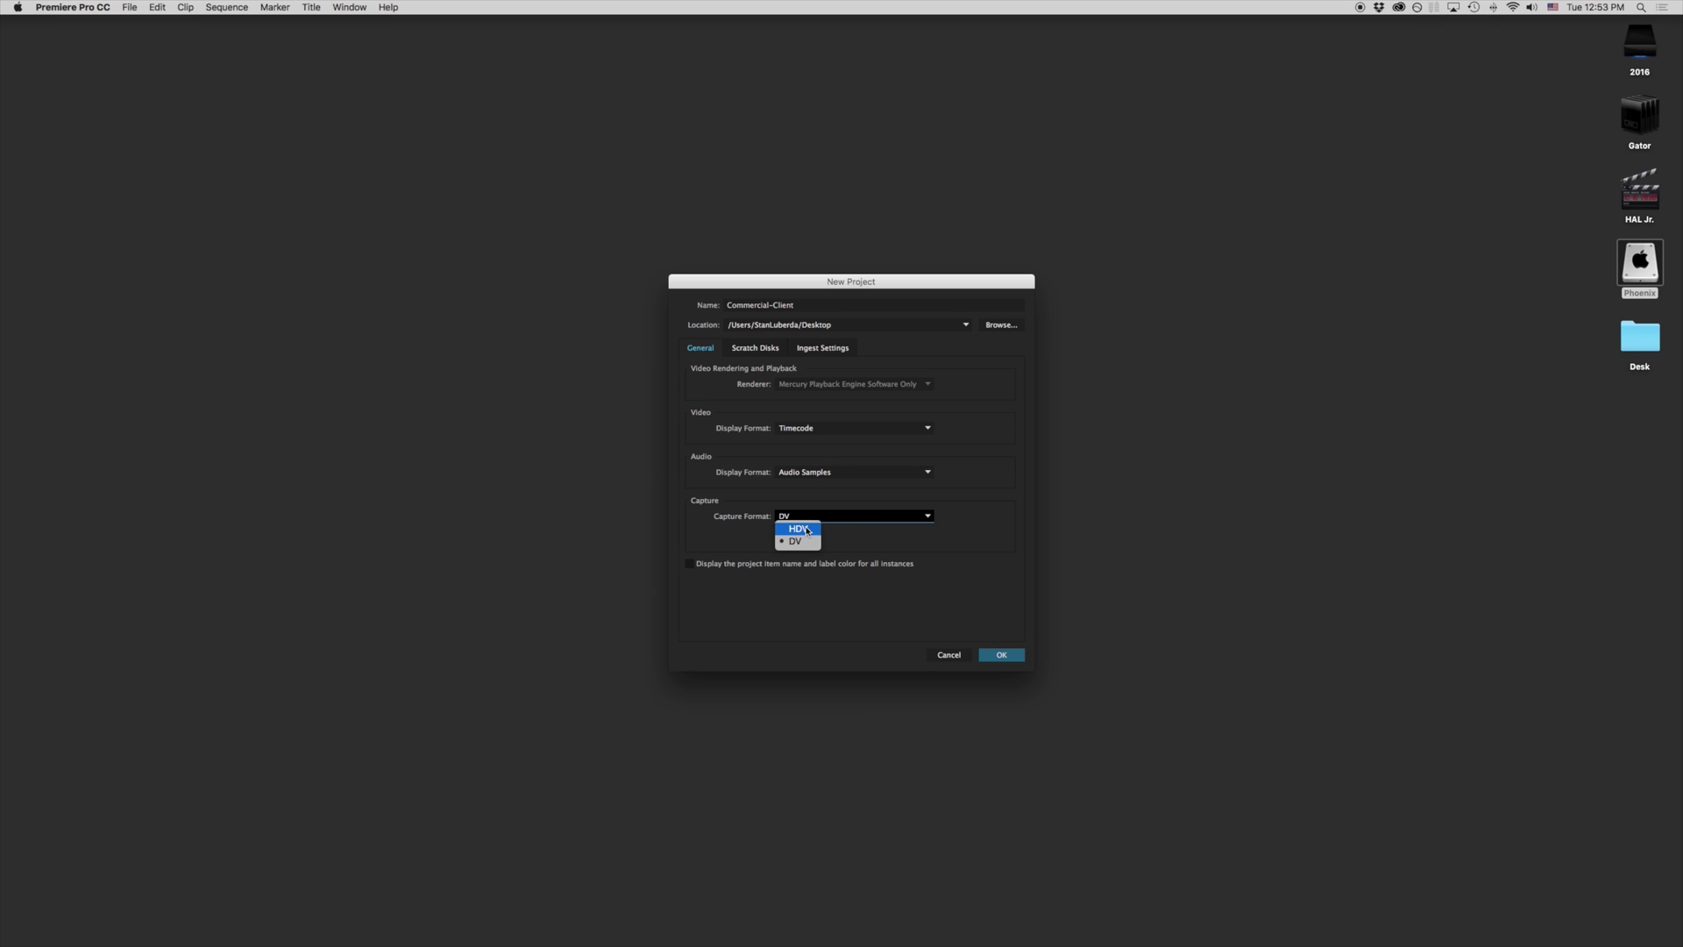
click(802, 543)
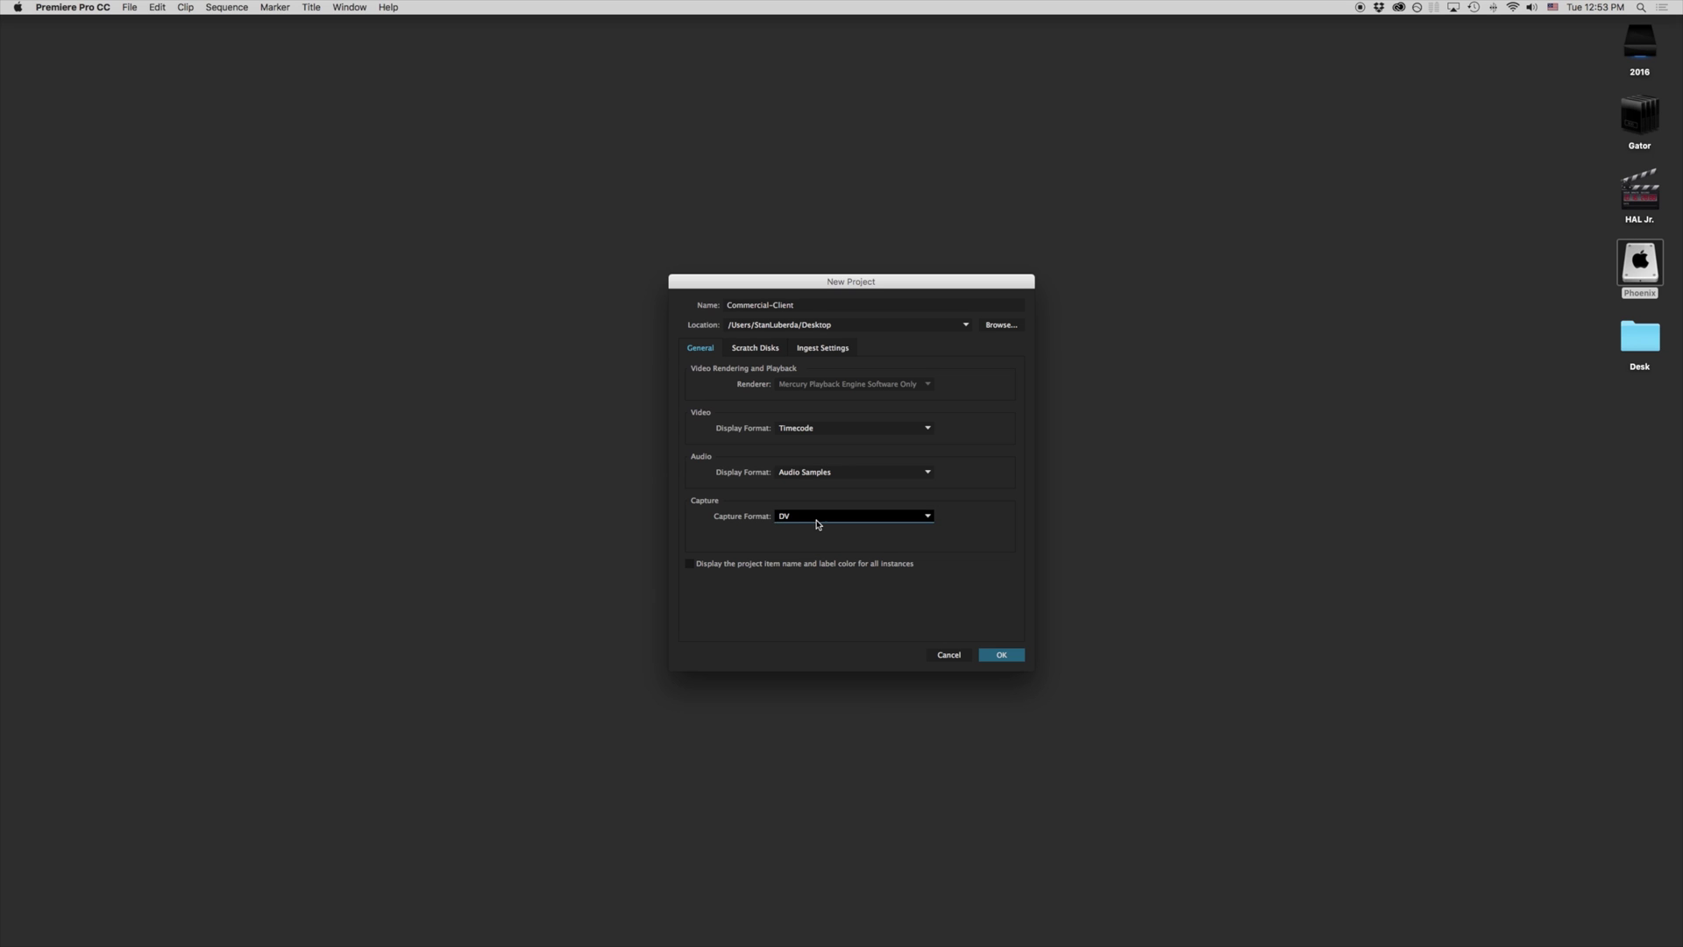
click(815, 517)
click(813, 531)
Show the Scratch Disks settings, then bring up Disk Utility centred on screen
click(754, 354)
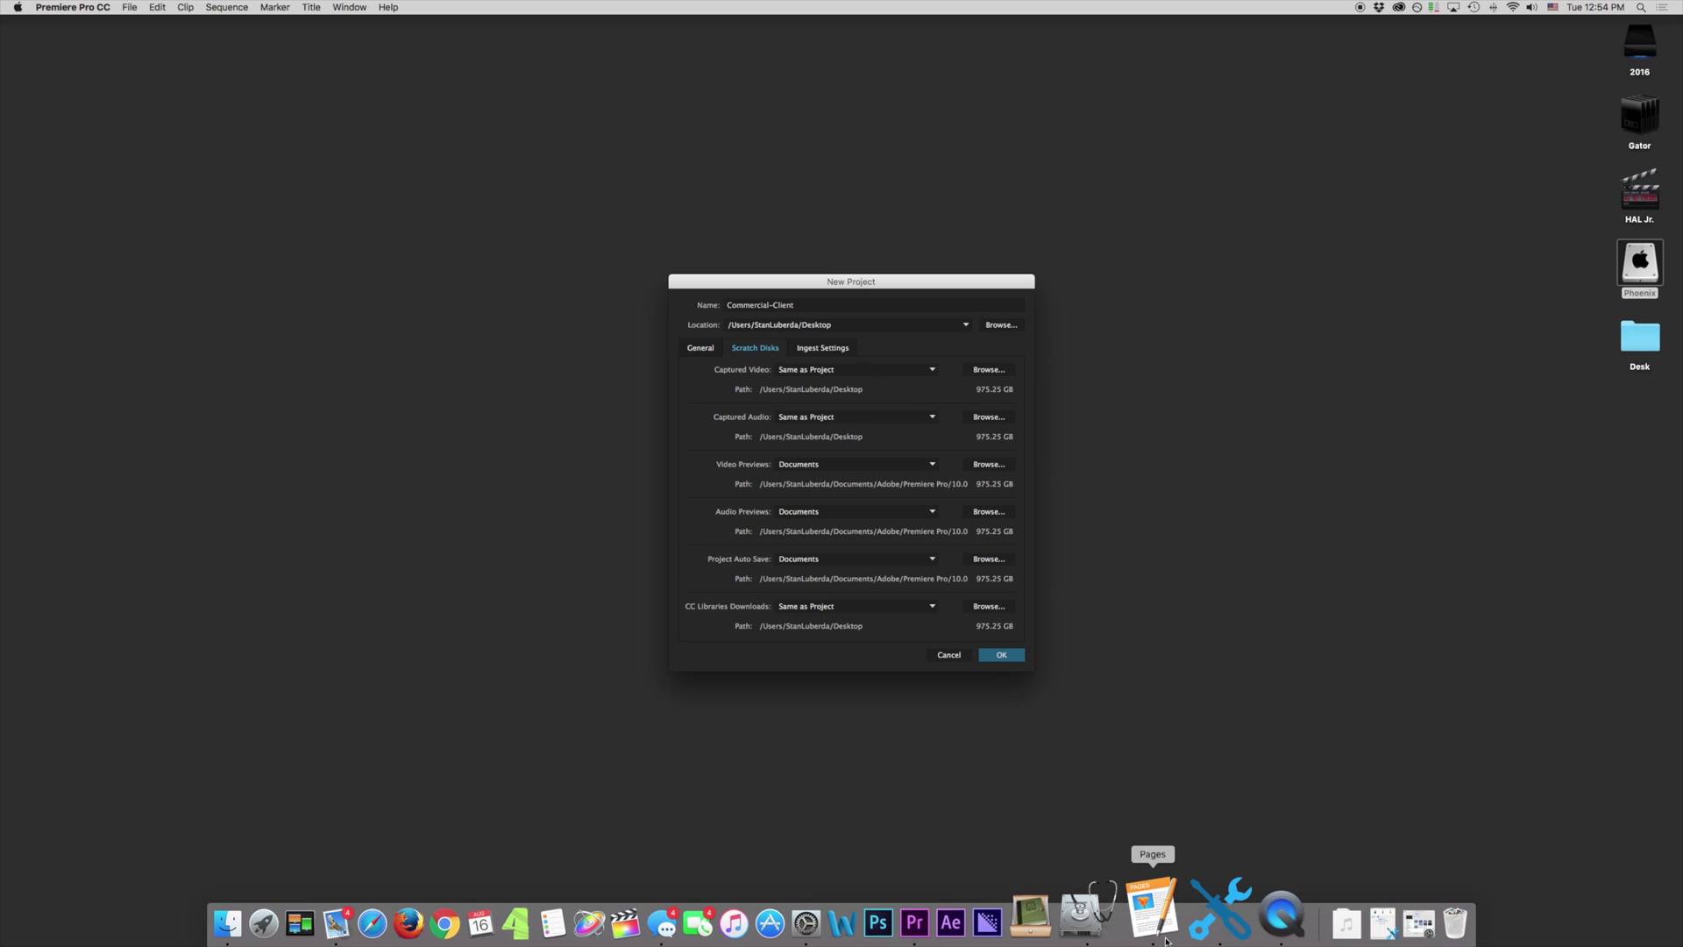
click(1115, 908)
drag(934, 404, 618, 299)
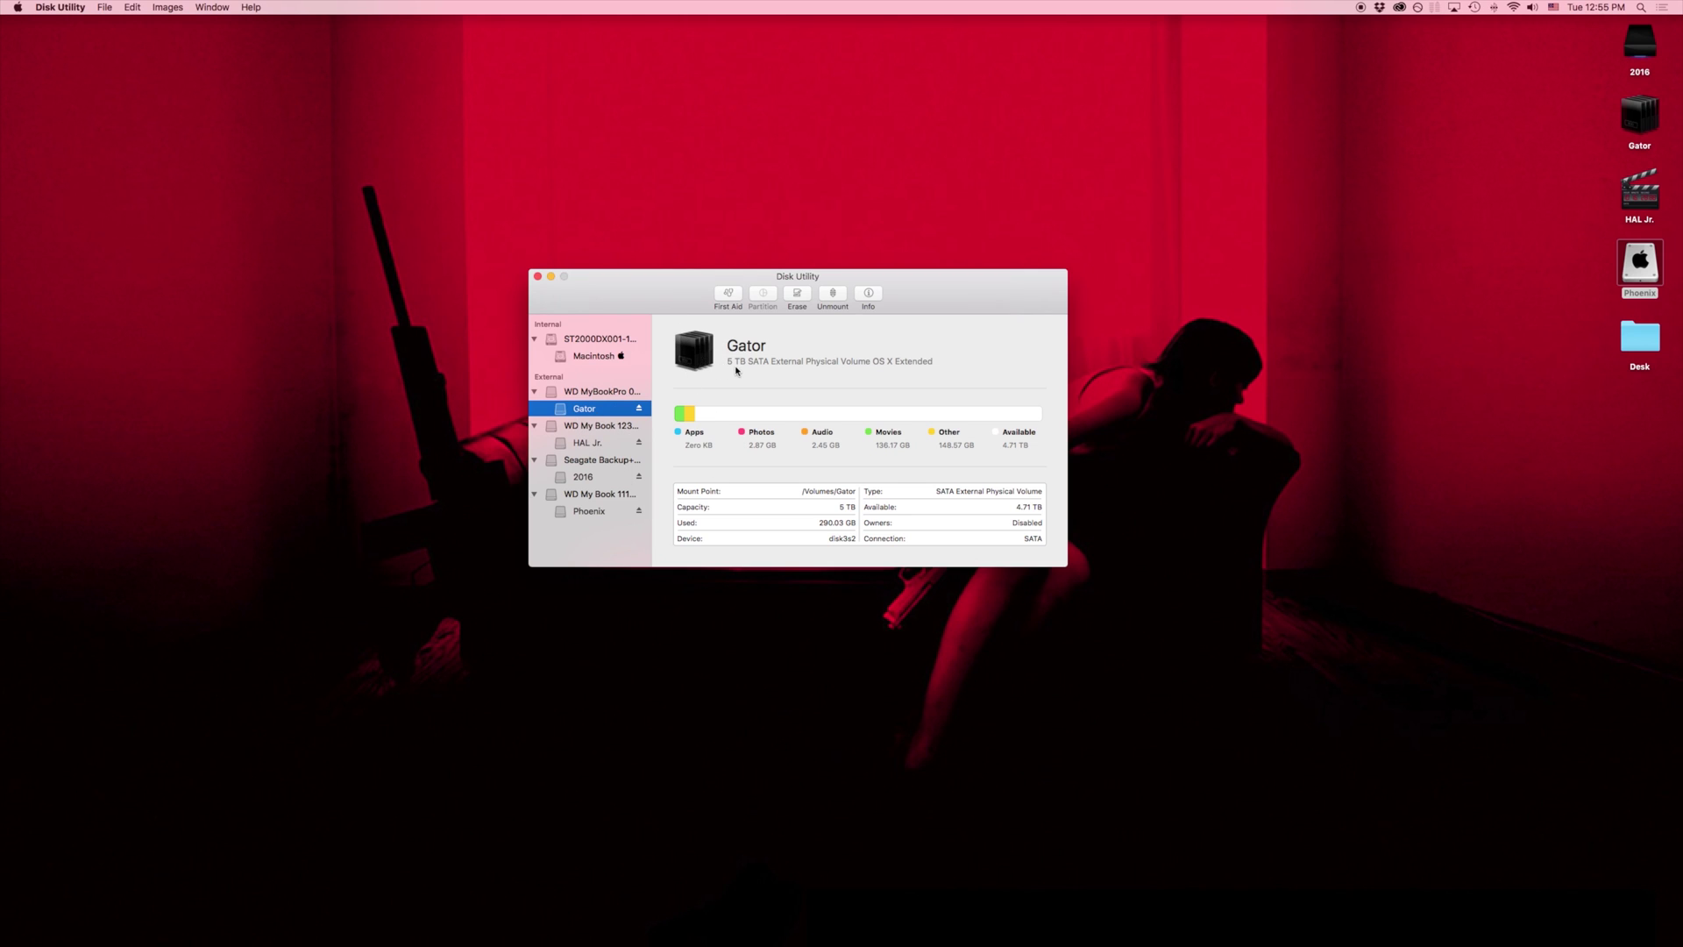
Inspect the HAL Jr., 2016 and Phoenix drives, then switch back to Premiere's settings
click(591, 443)
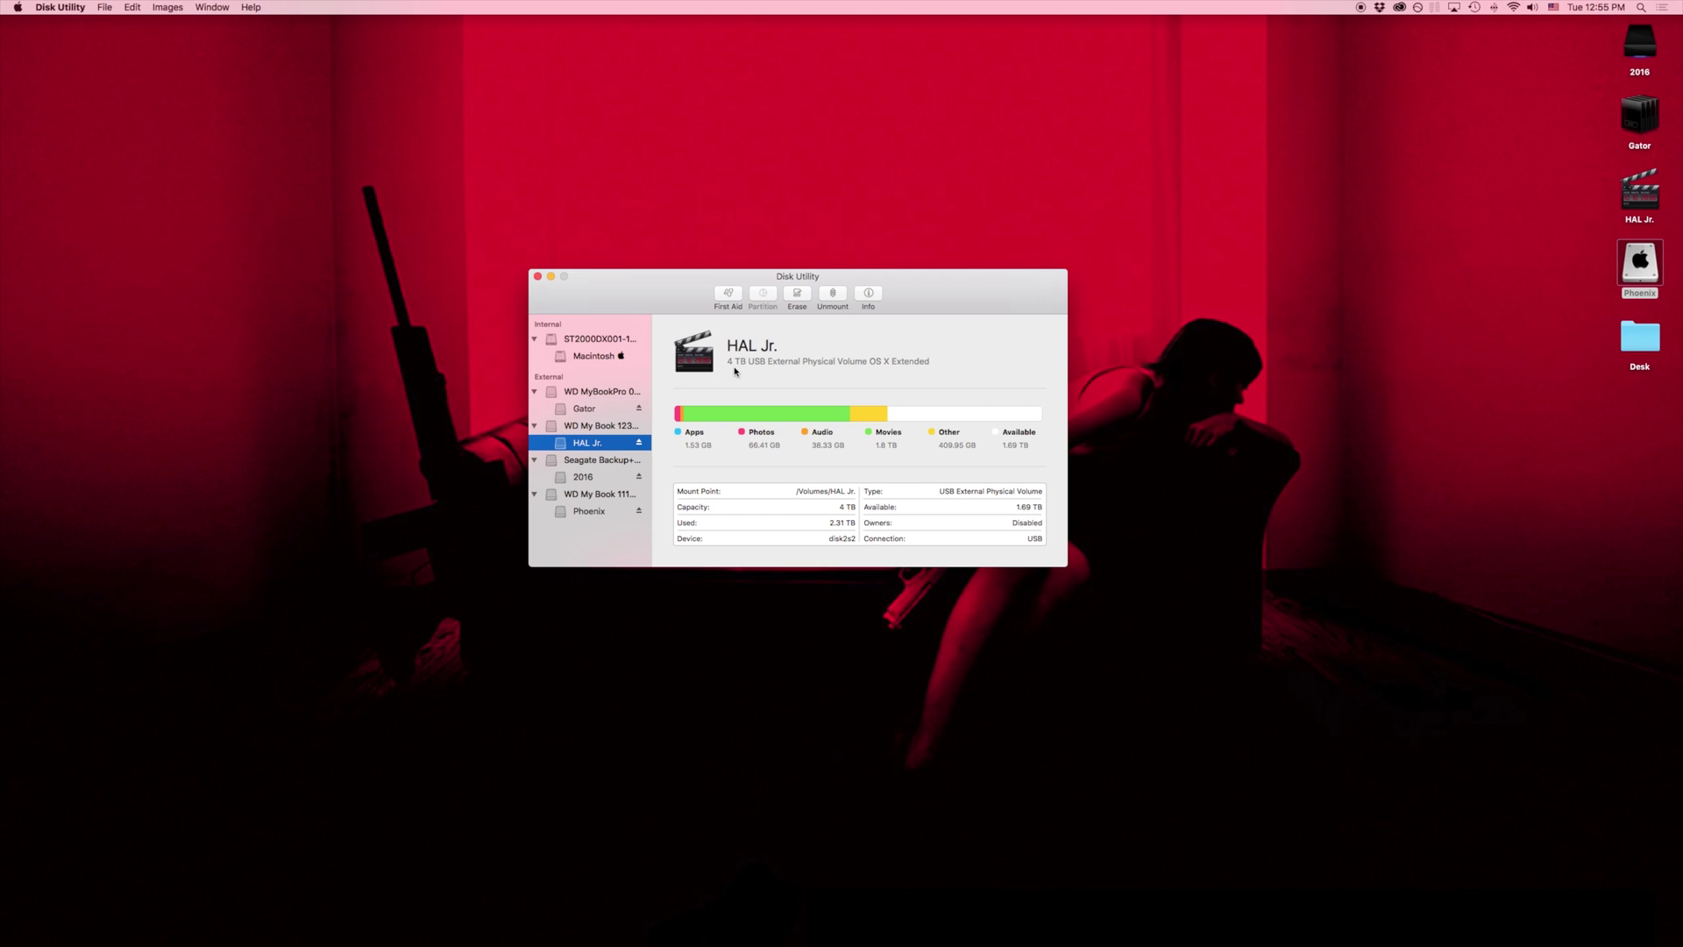
click(584, 479)
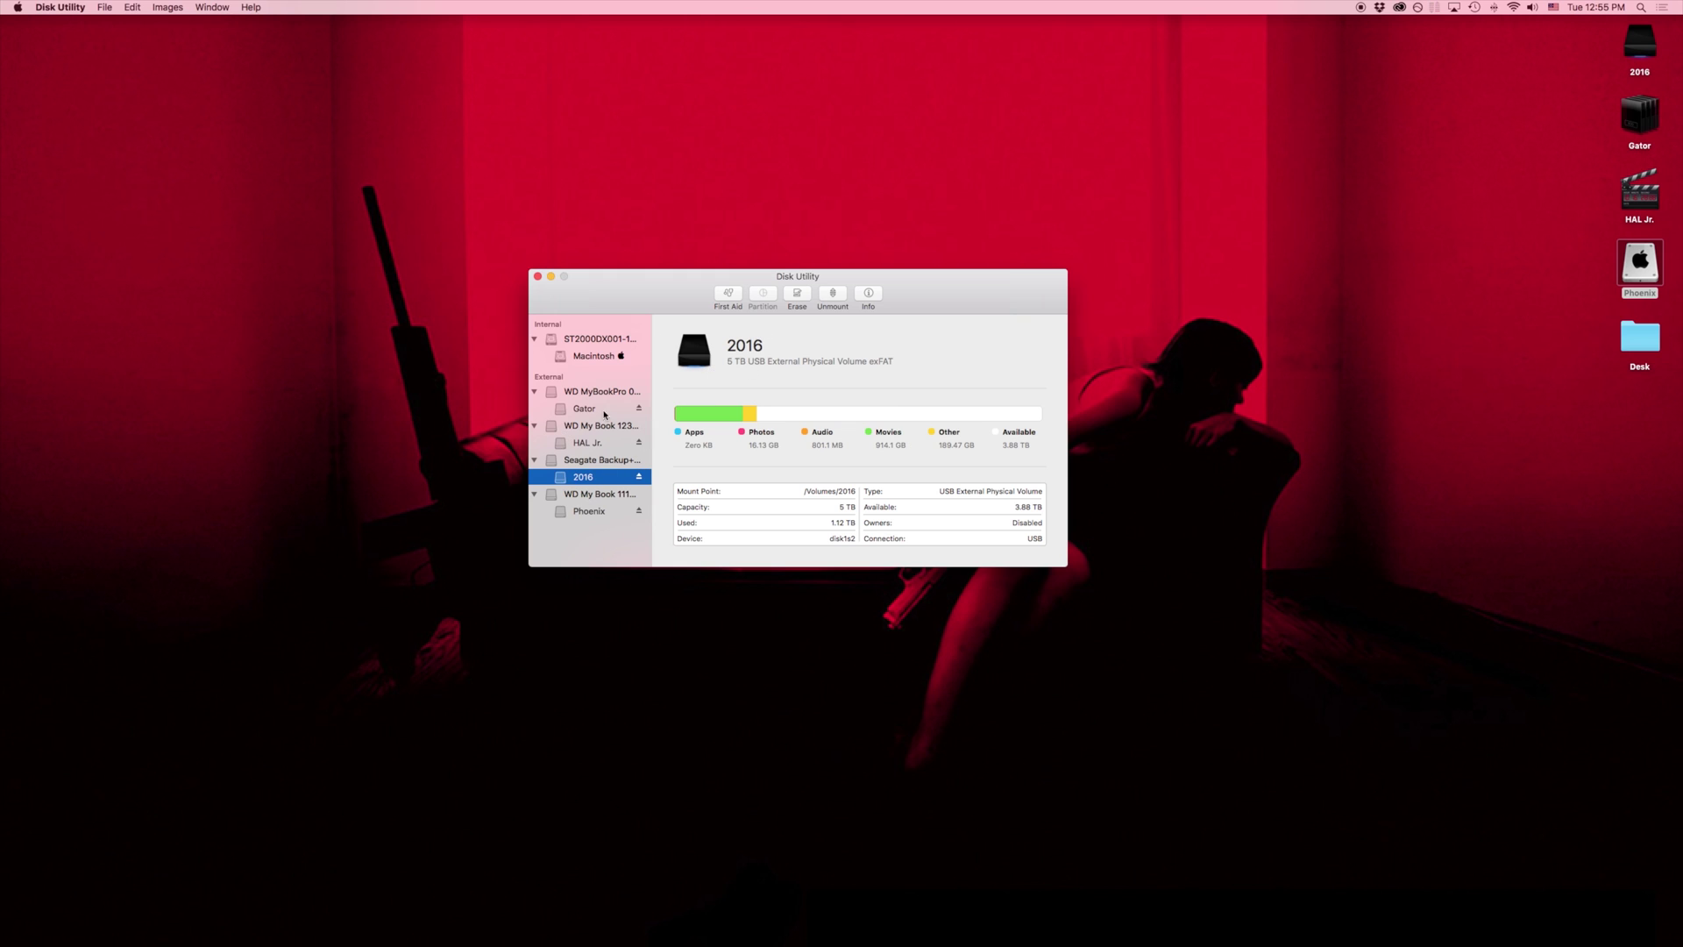
click(590, 510)
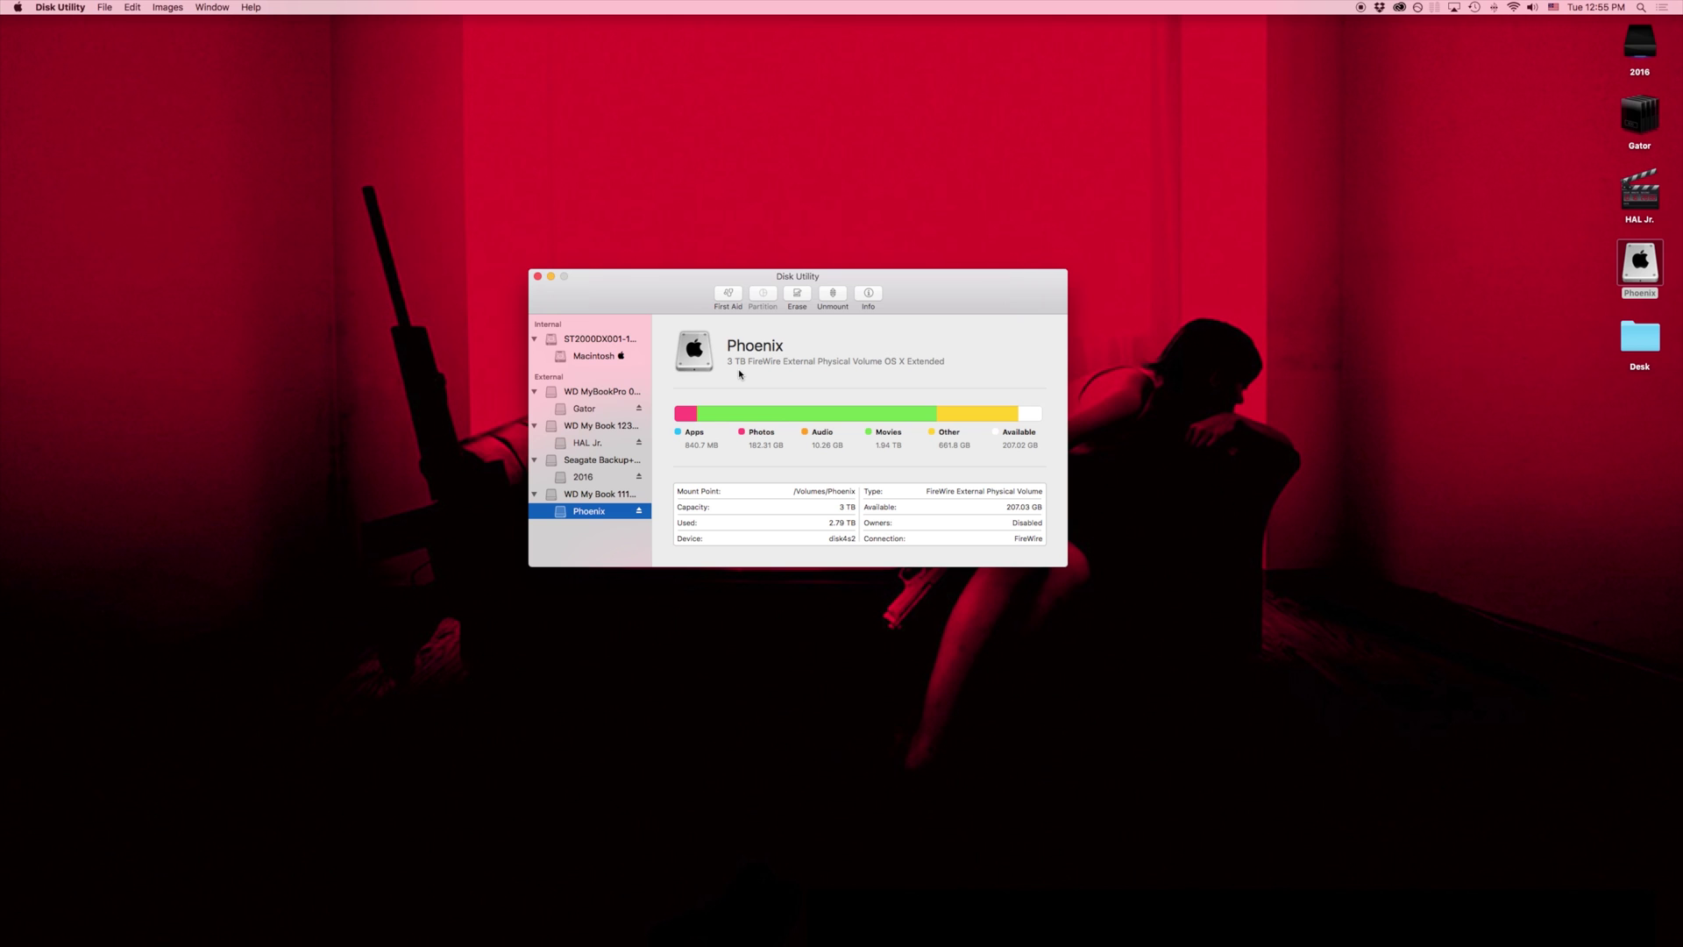
key(ctrl+Right)
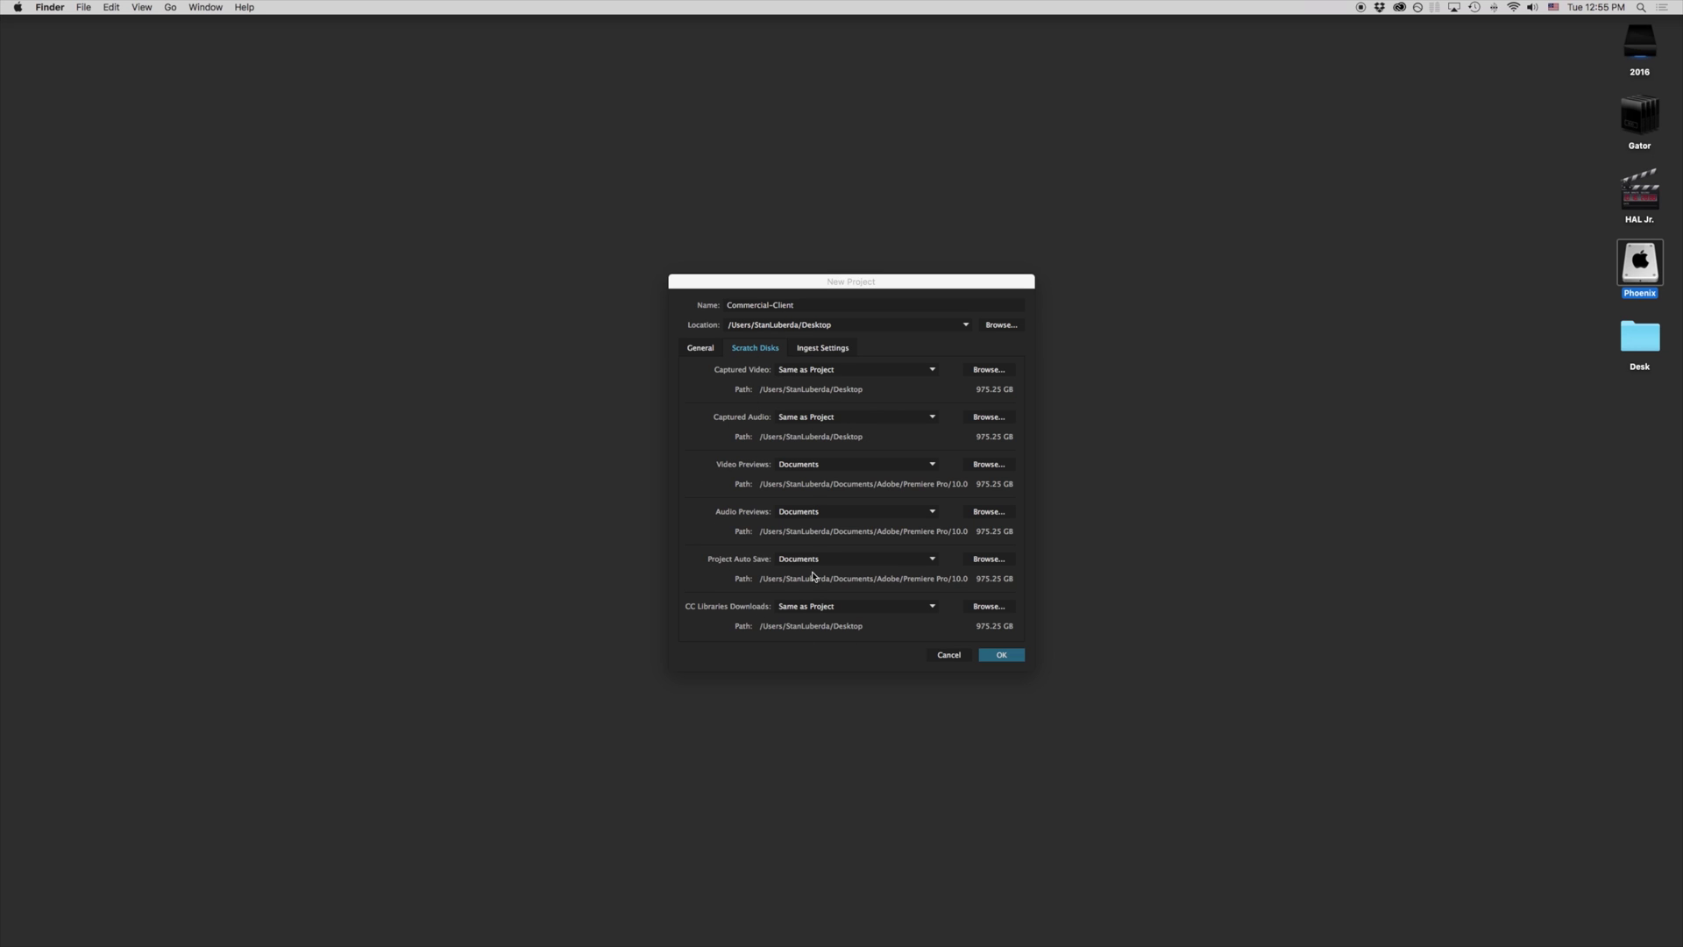
Keep Captured Video on Same as Project, check Captured Audio, then view Ingest Settings
click(927, 367)
click(929, 369)
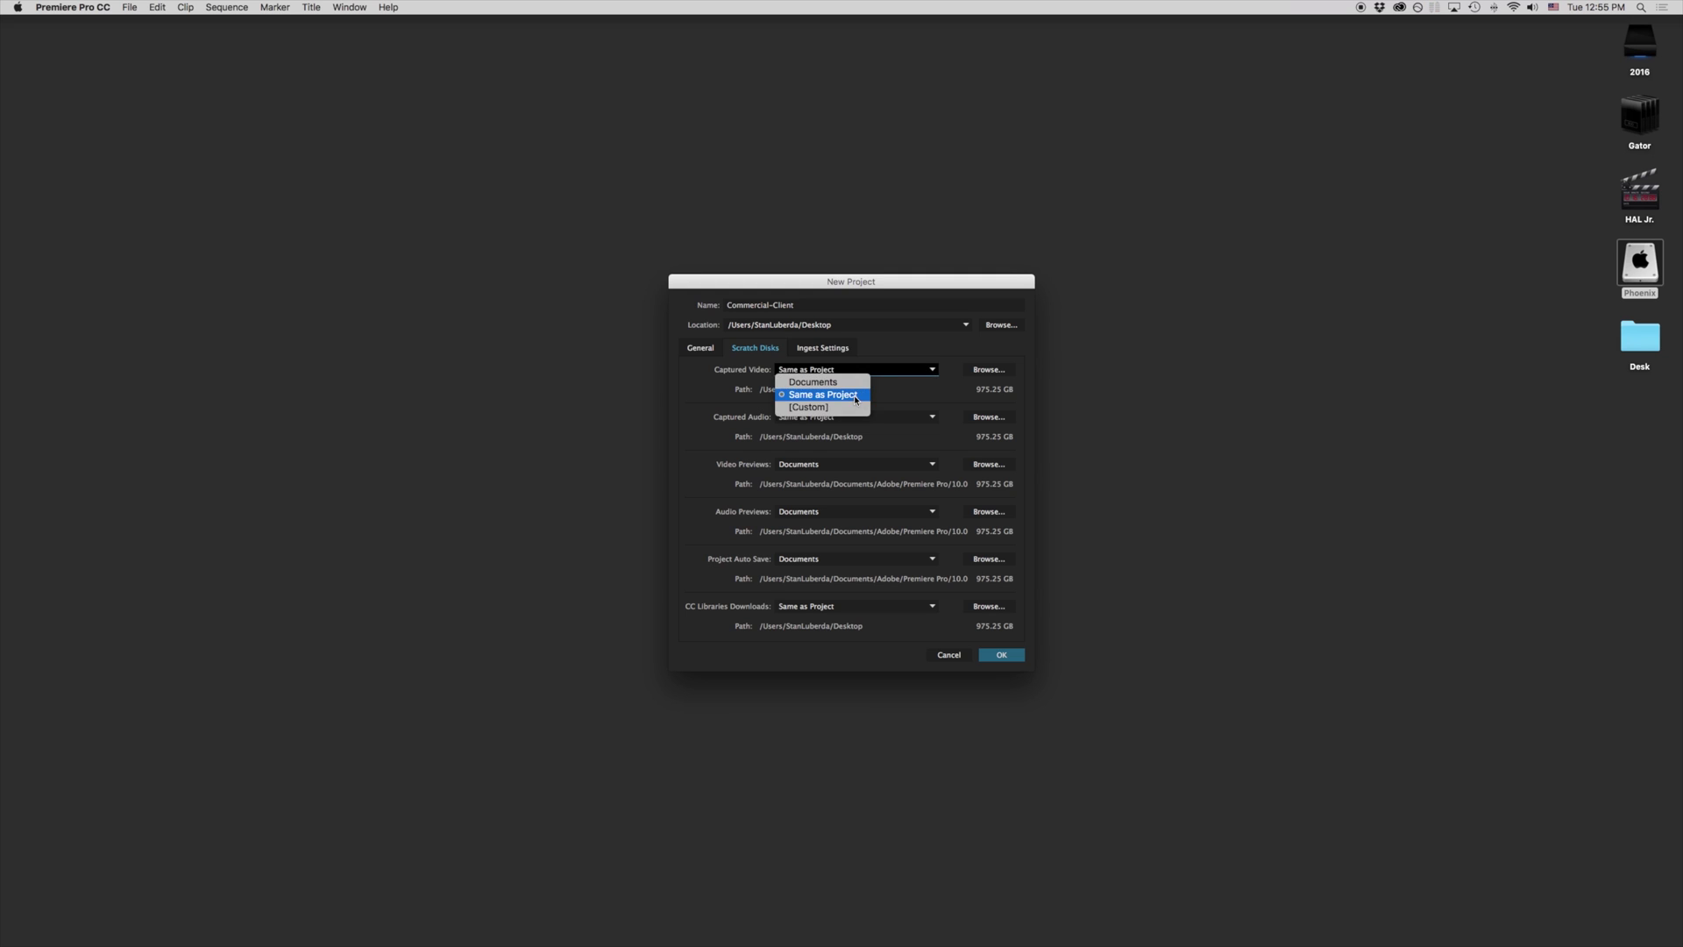
click(856, 395)
click(856, 417)
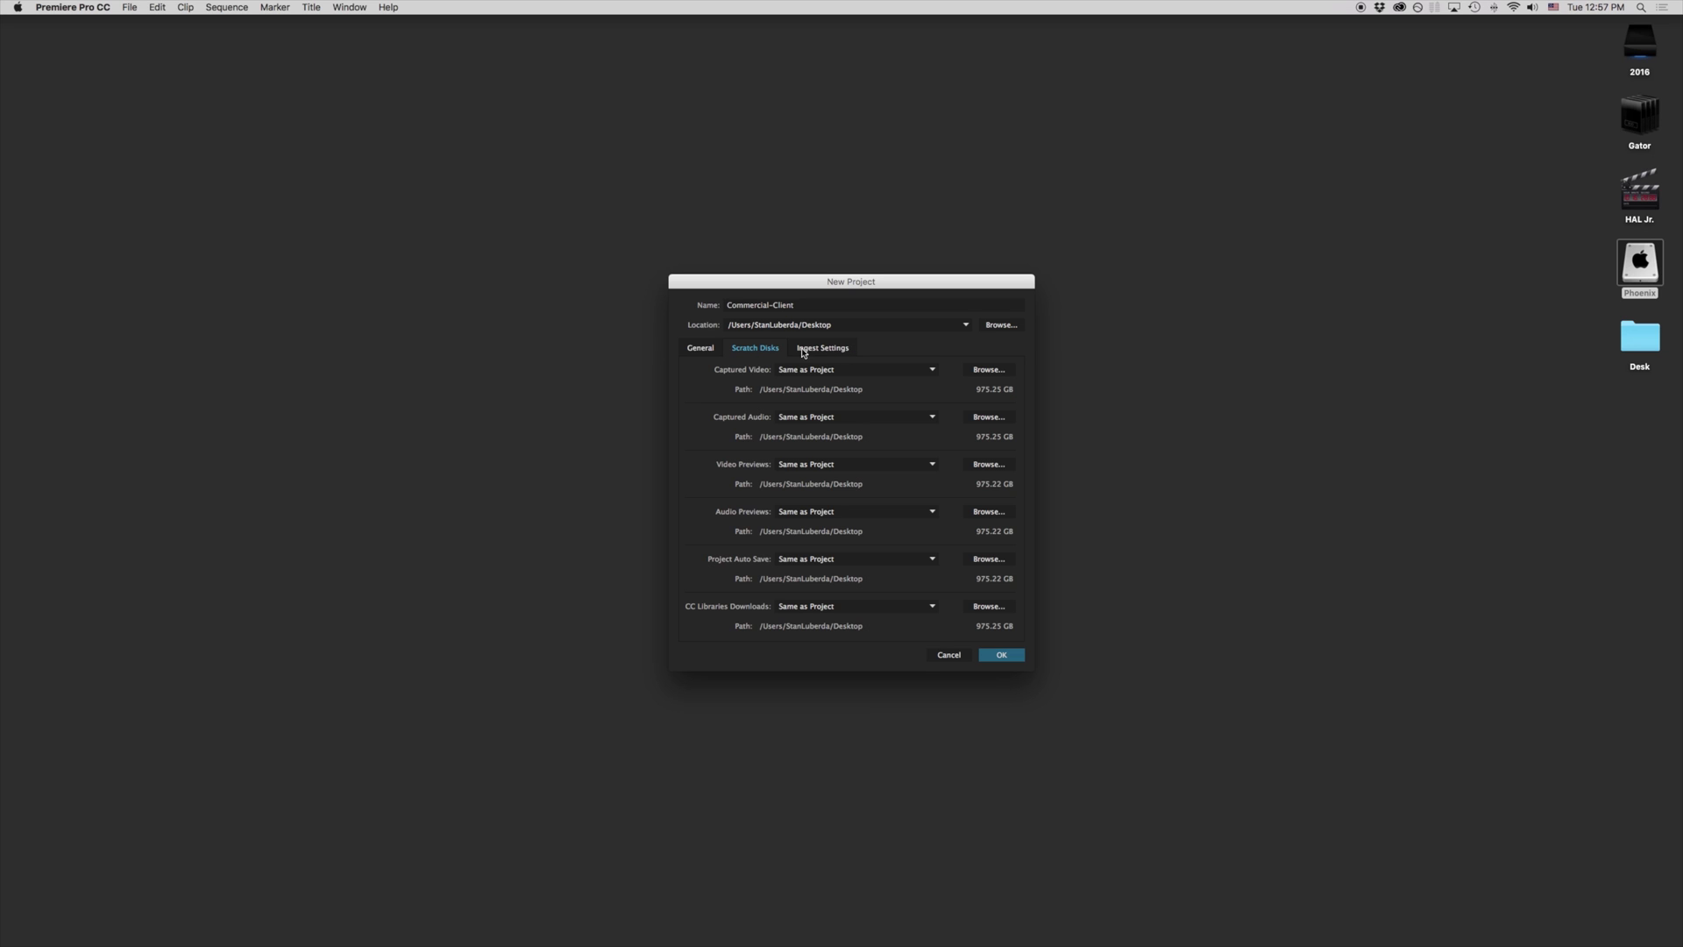
click(834, 351)
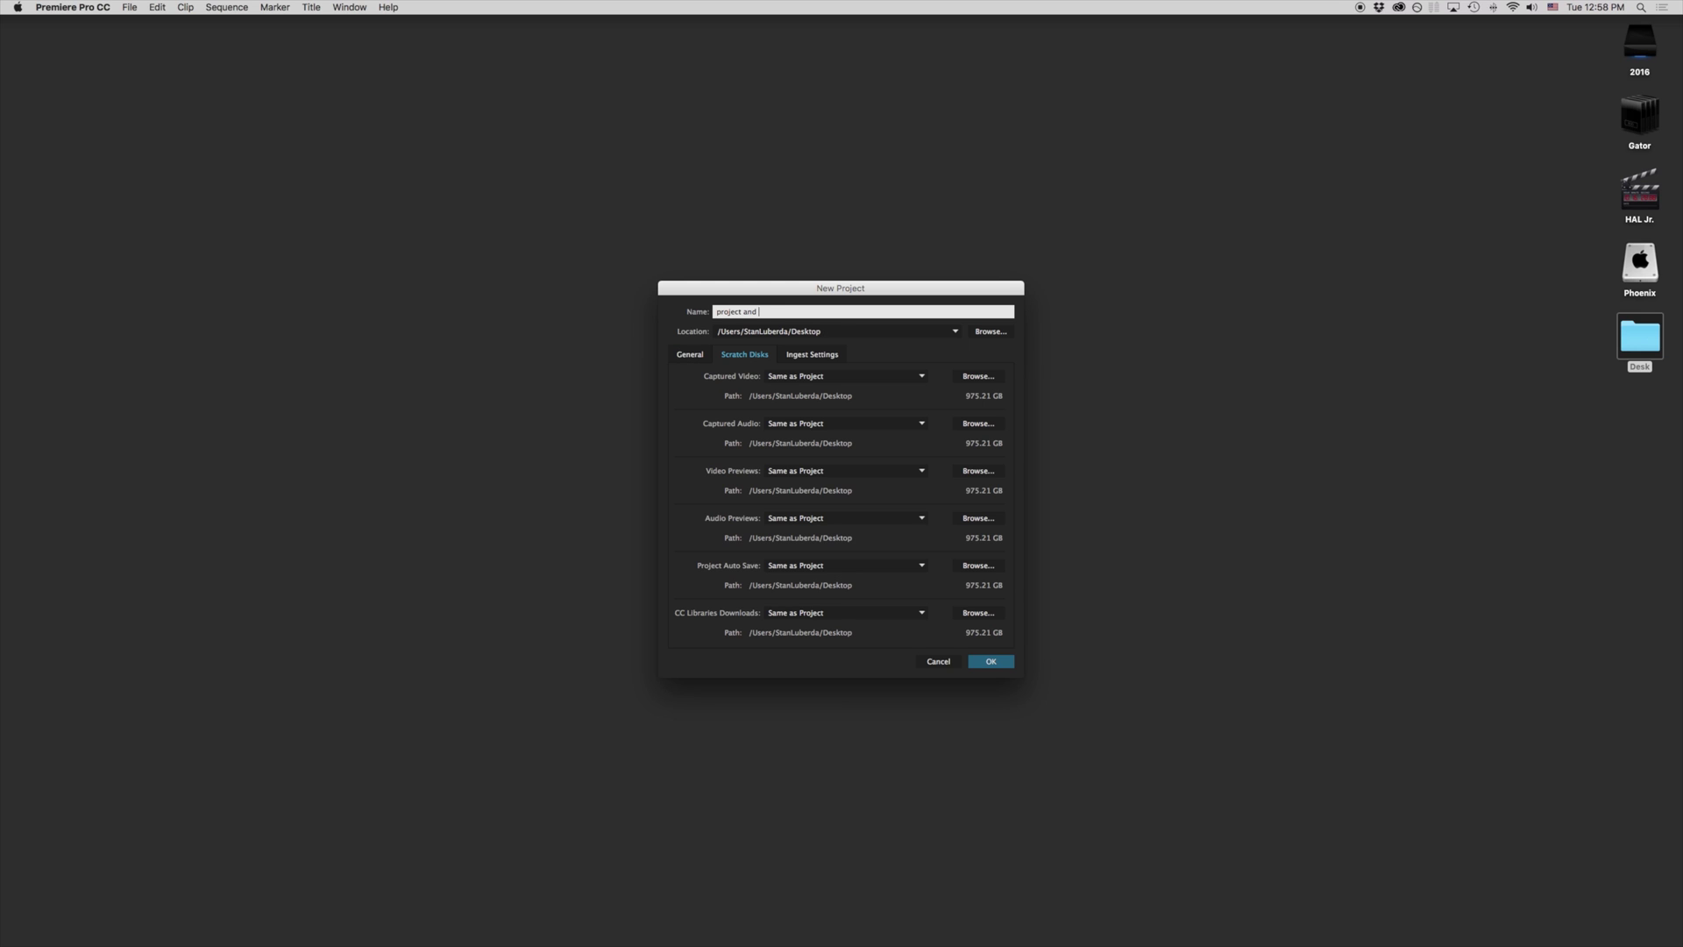
Finish typing the project name as 'project and sequences'
text(ences)
Create a 'Lesson 2' folder on the Desktop and choose it as the project location
click(990, 331)
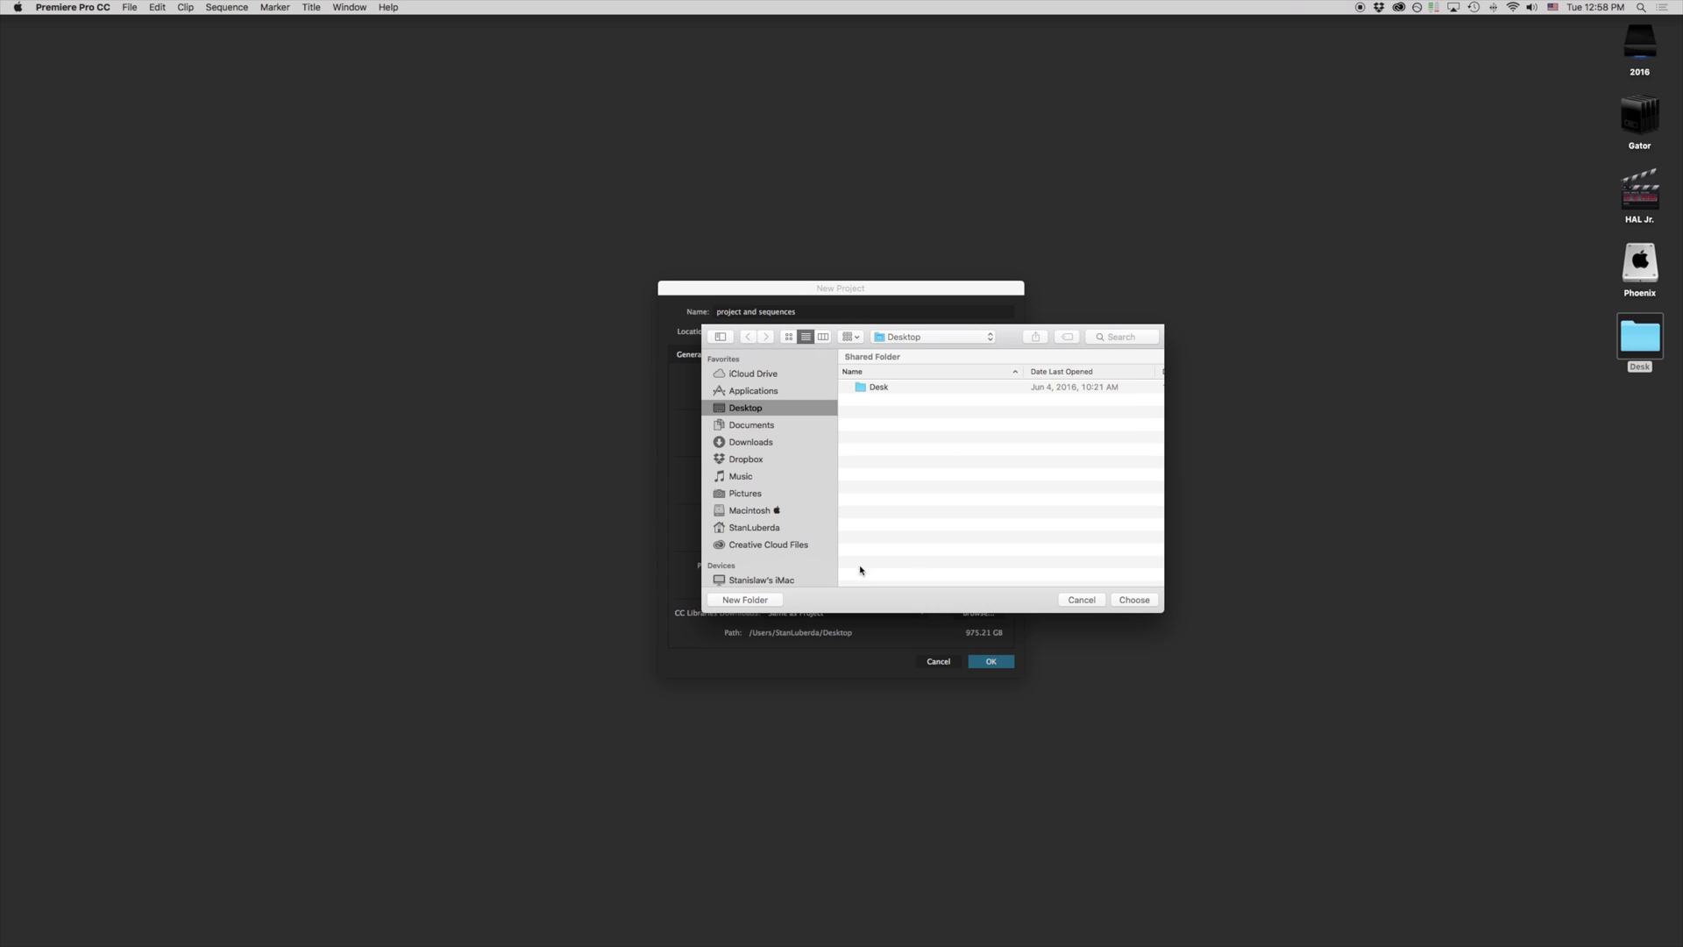
click(760, 603)
text(Lesson 2)
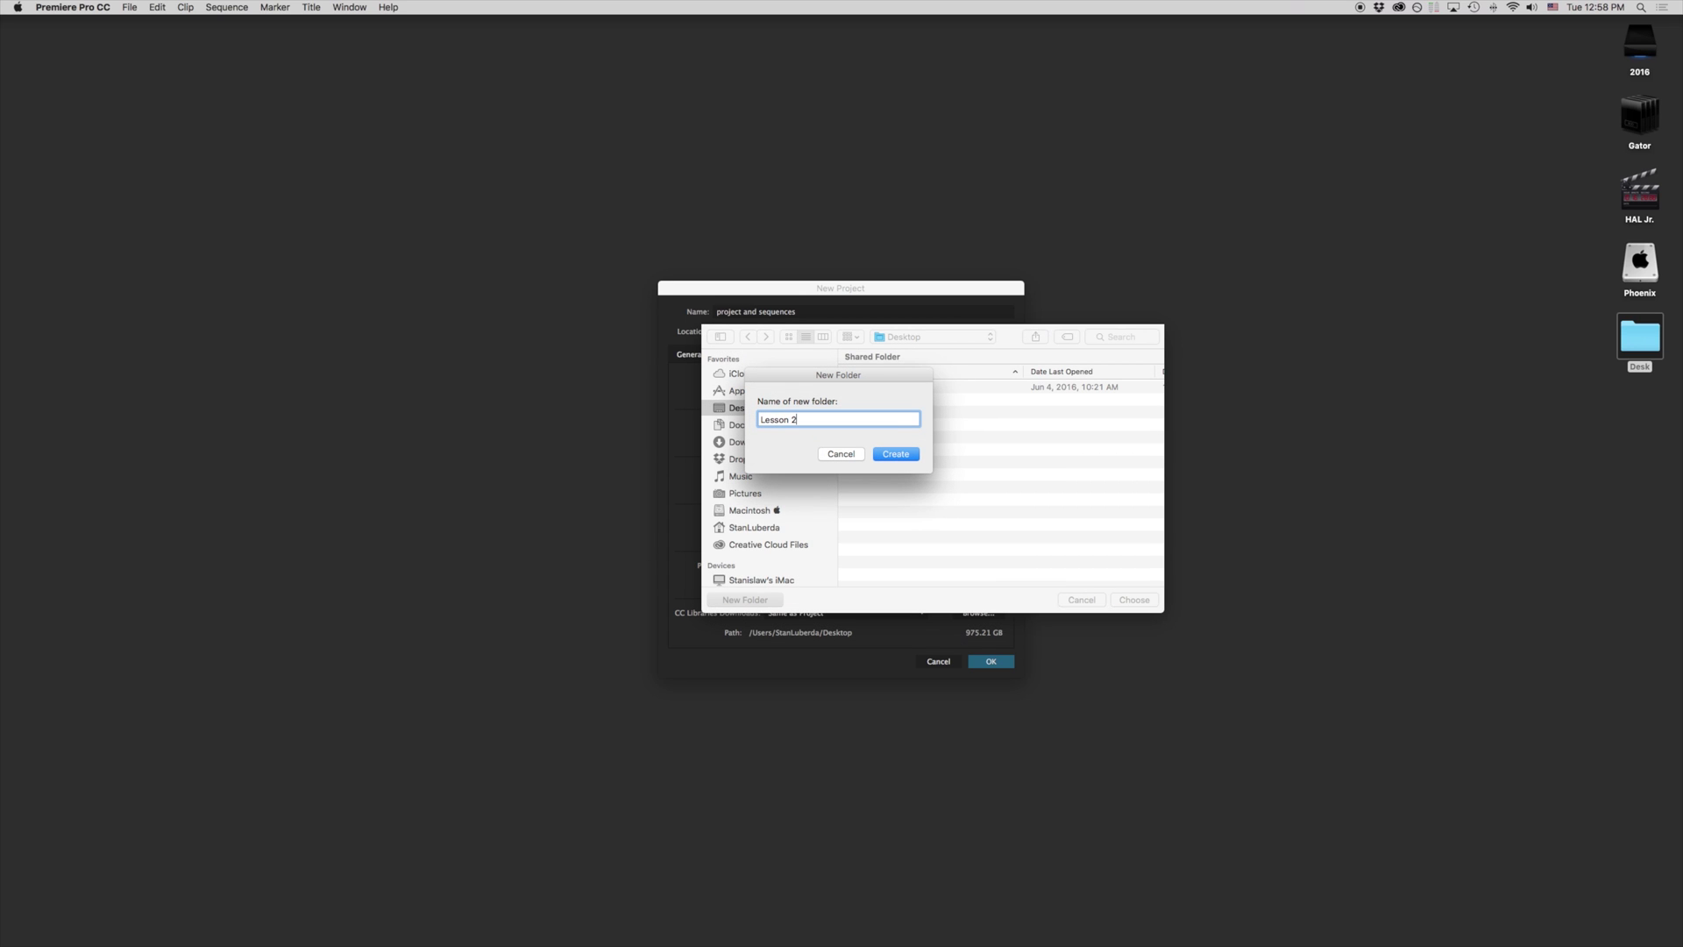
key(Return)
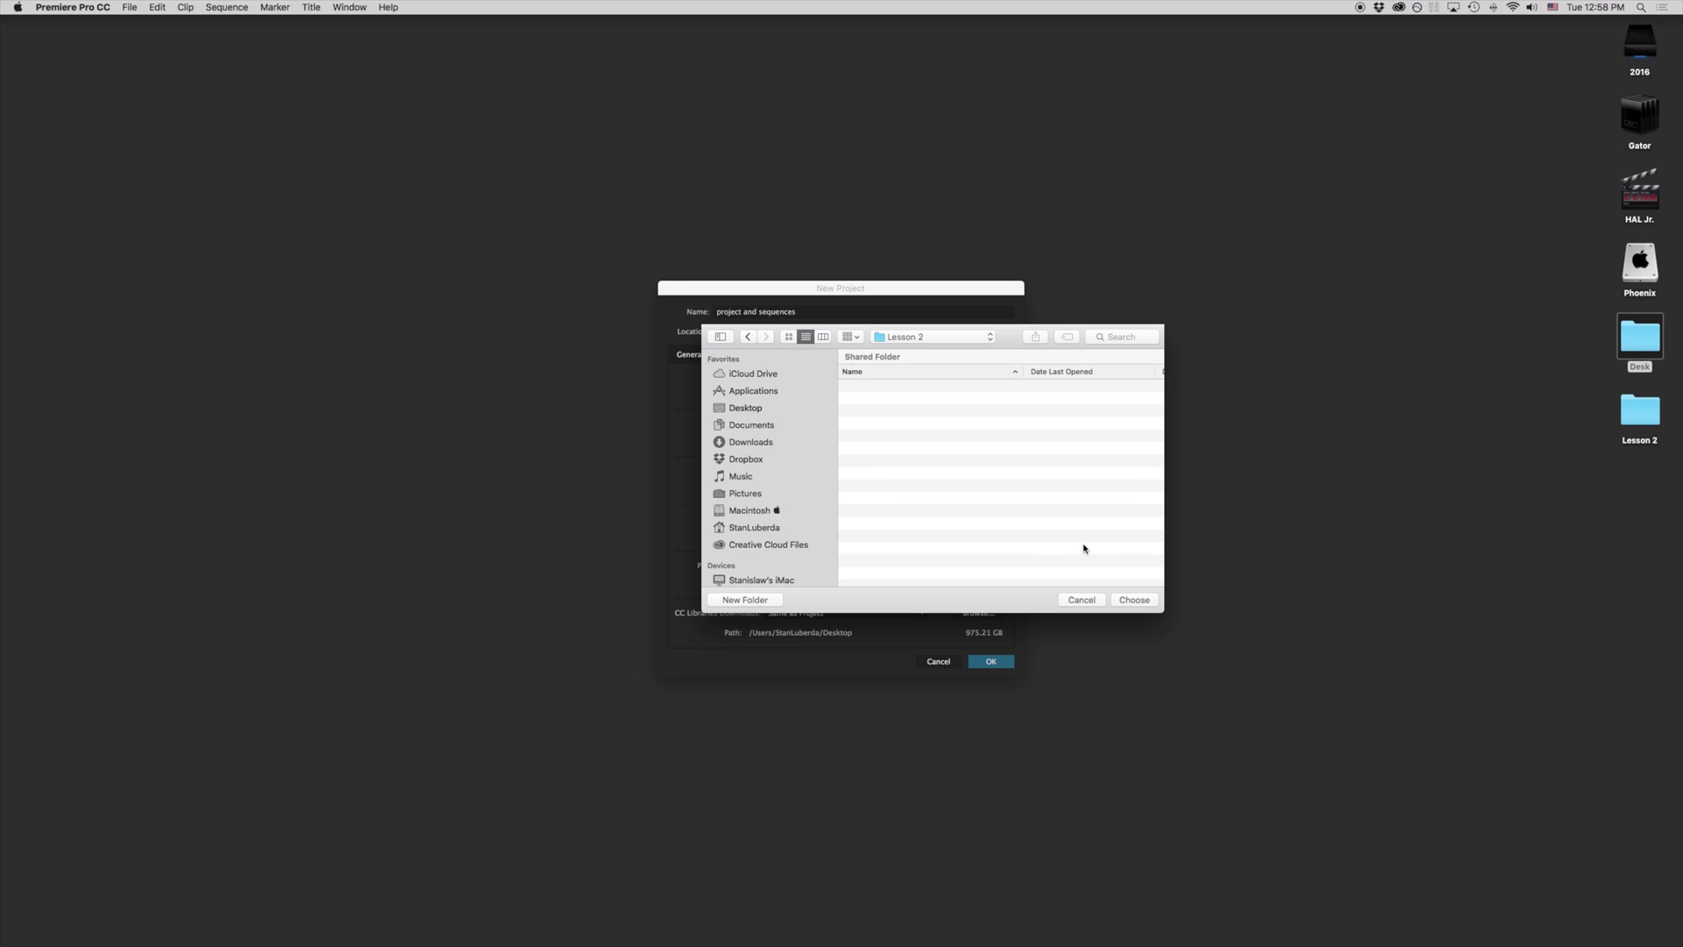
click(1135, 601)
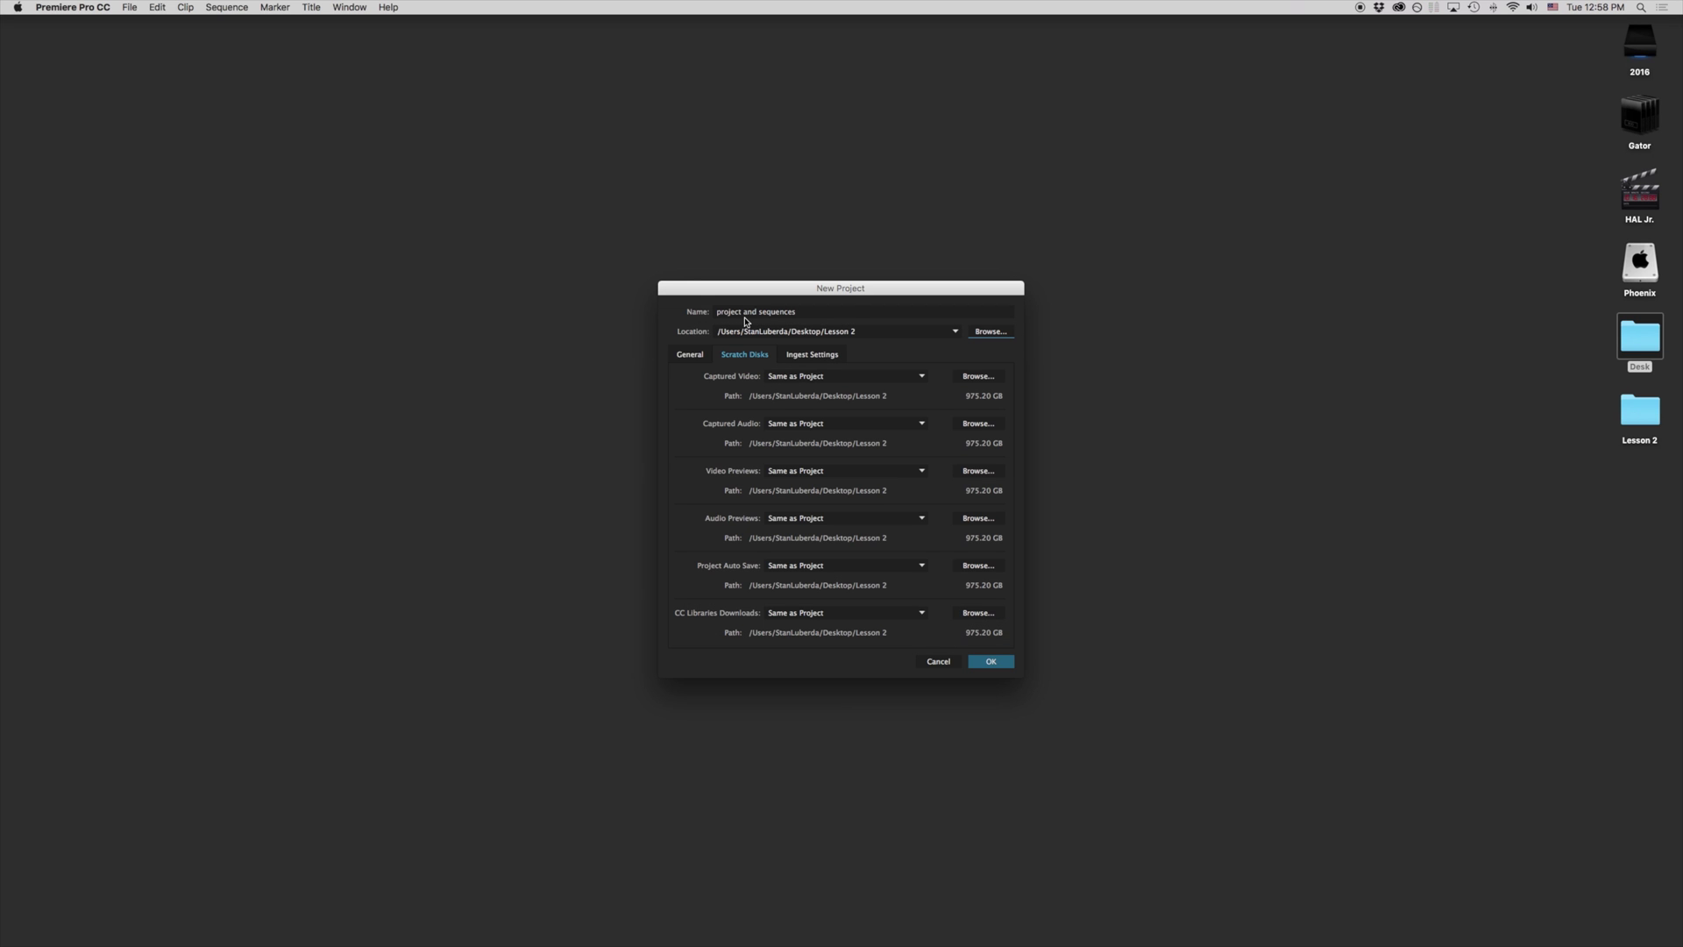
click(1638, 419)
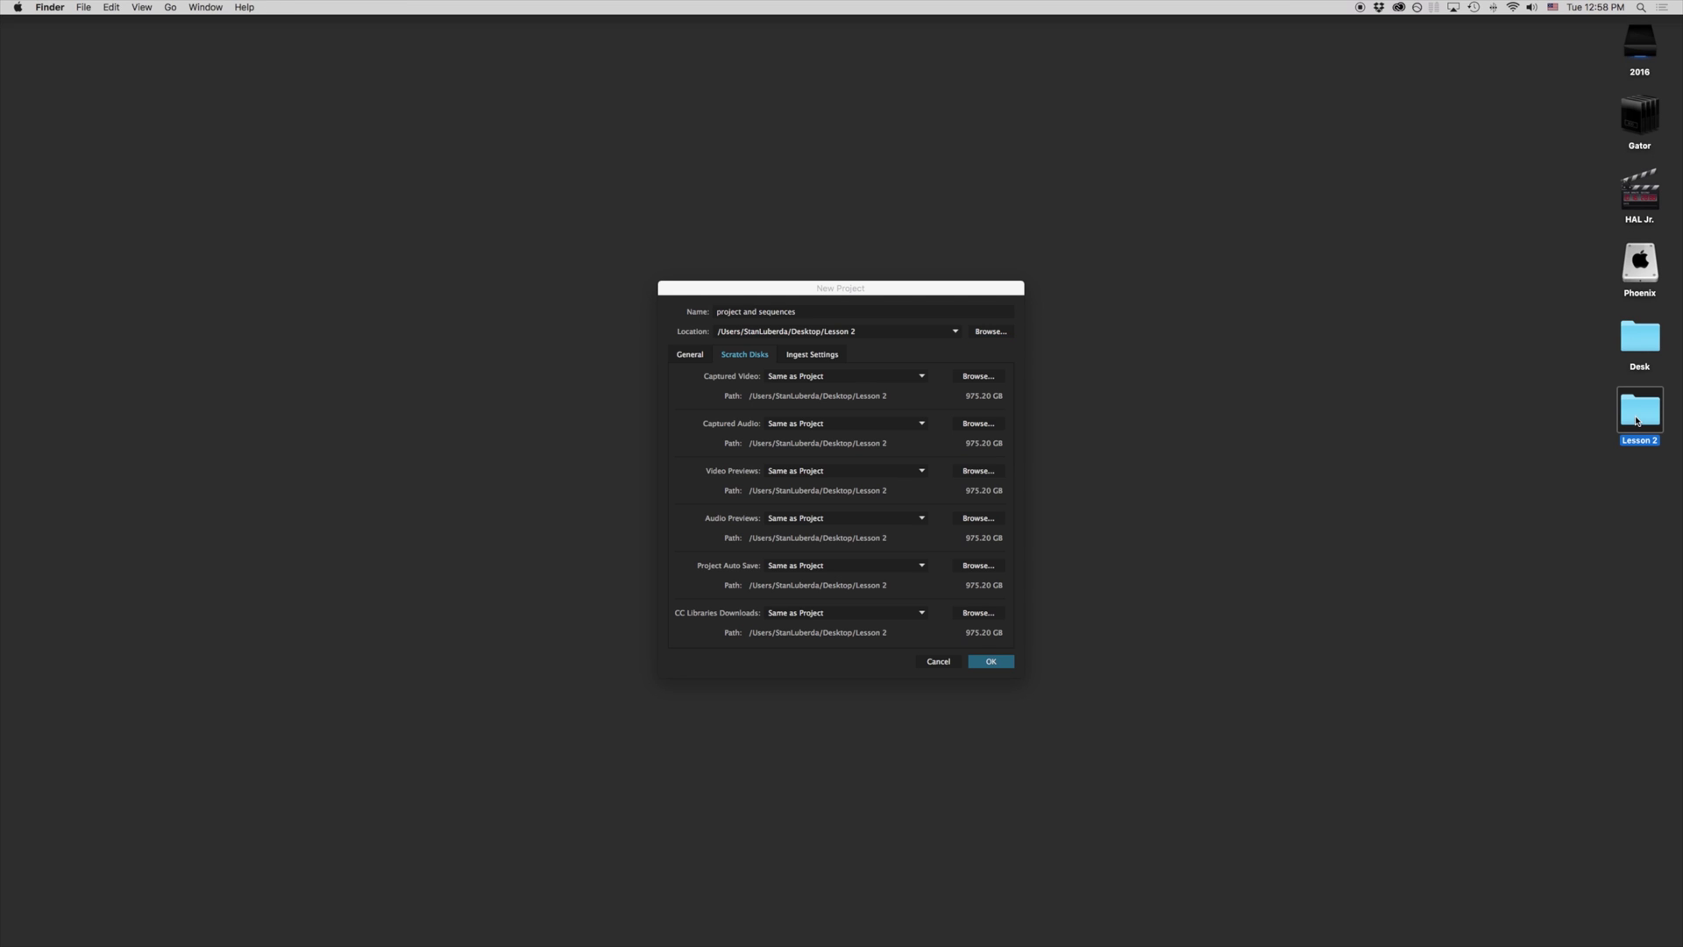
click(1001, 665)
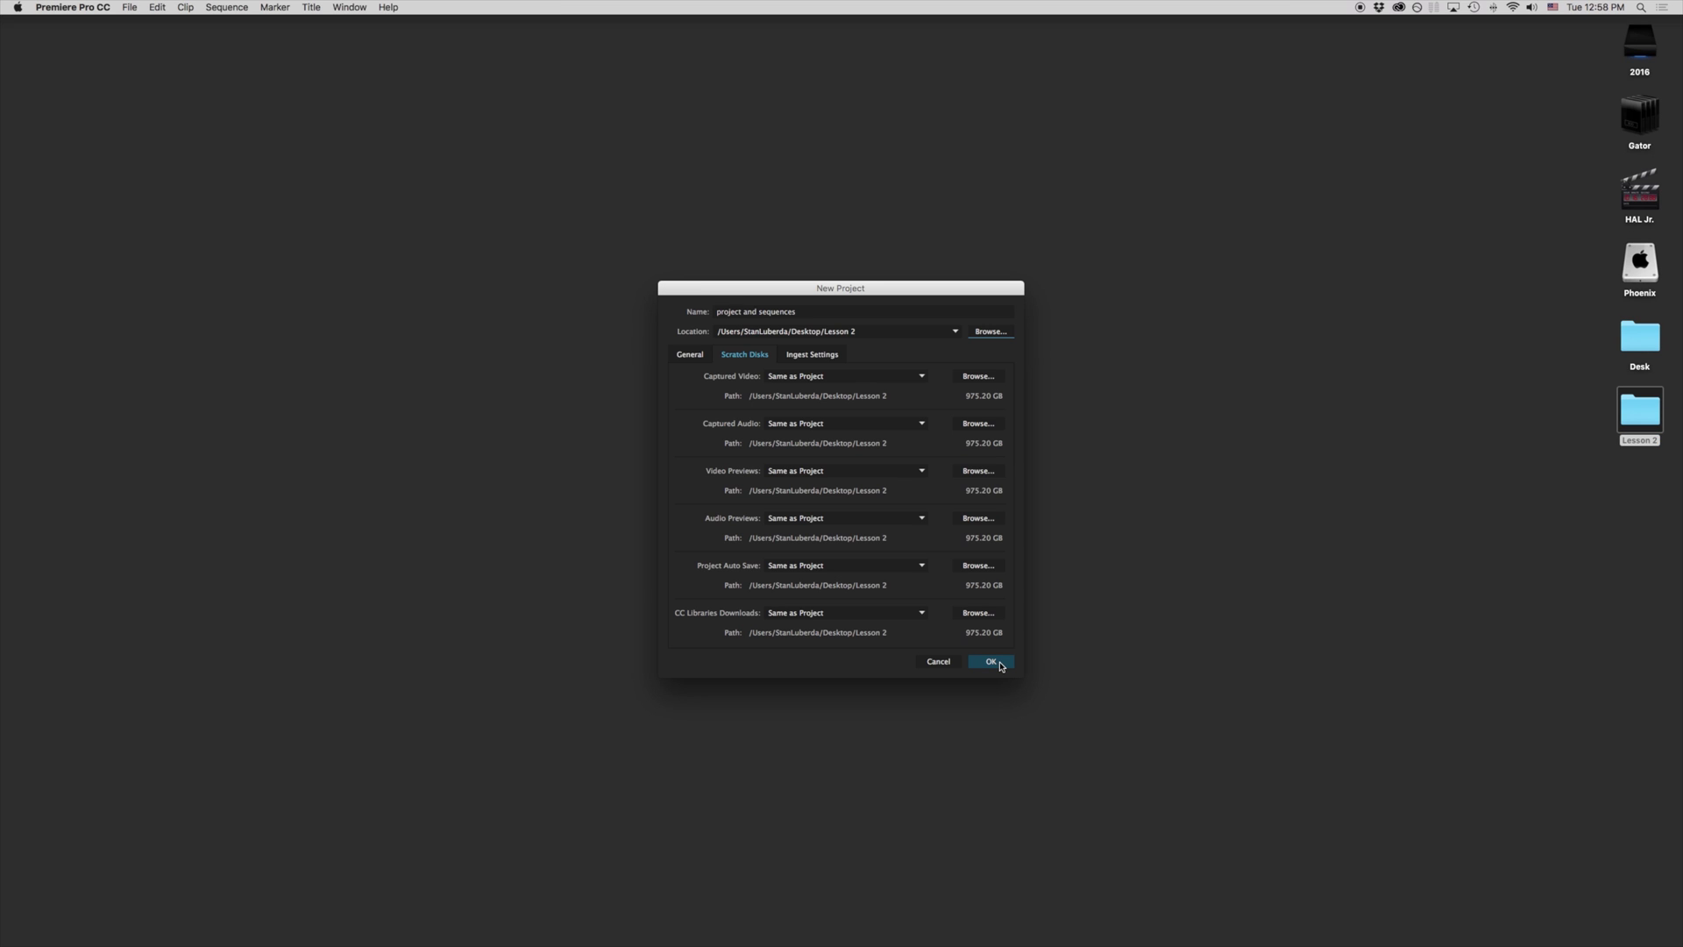
Confirm the New Project dialog with OK and focus the empty Project panel
click(1001, 666)
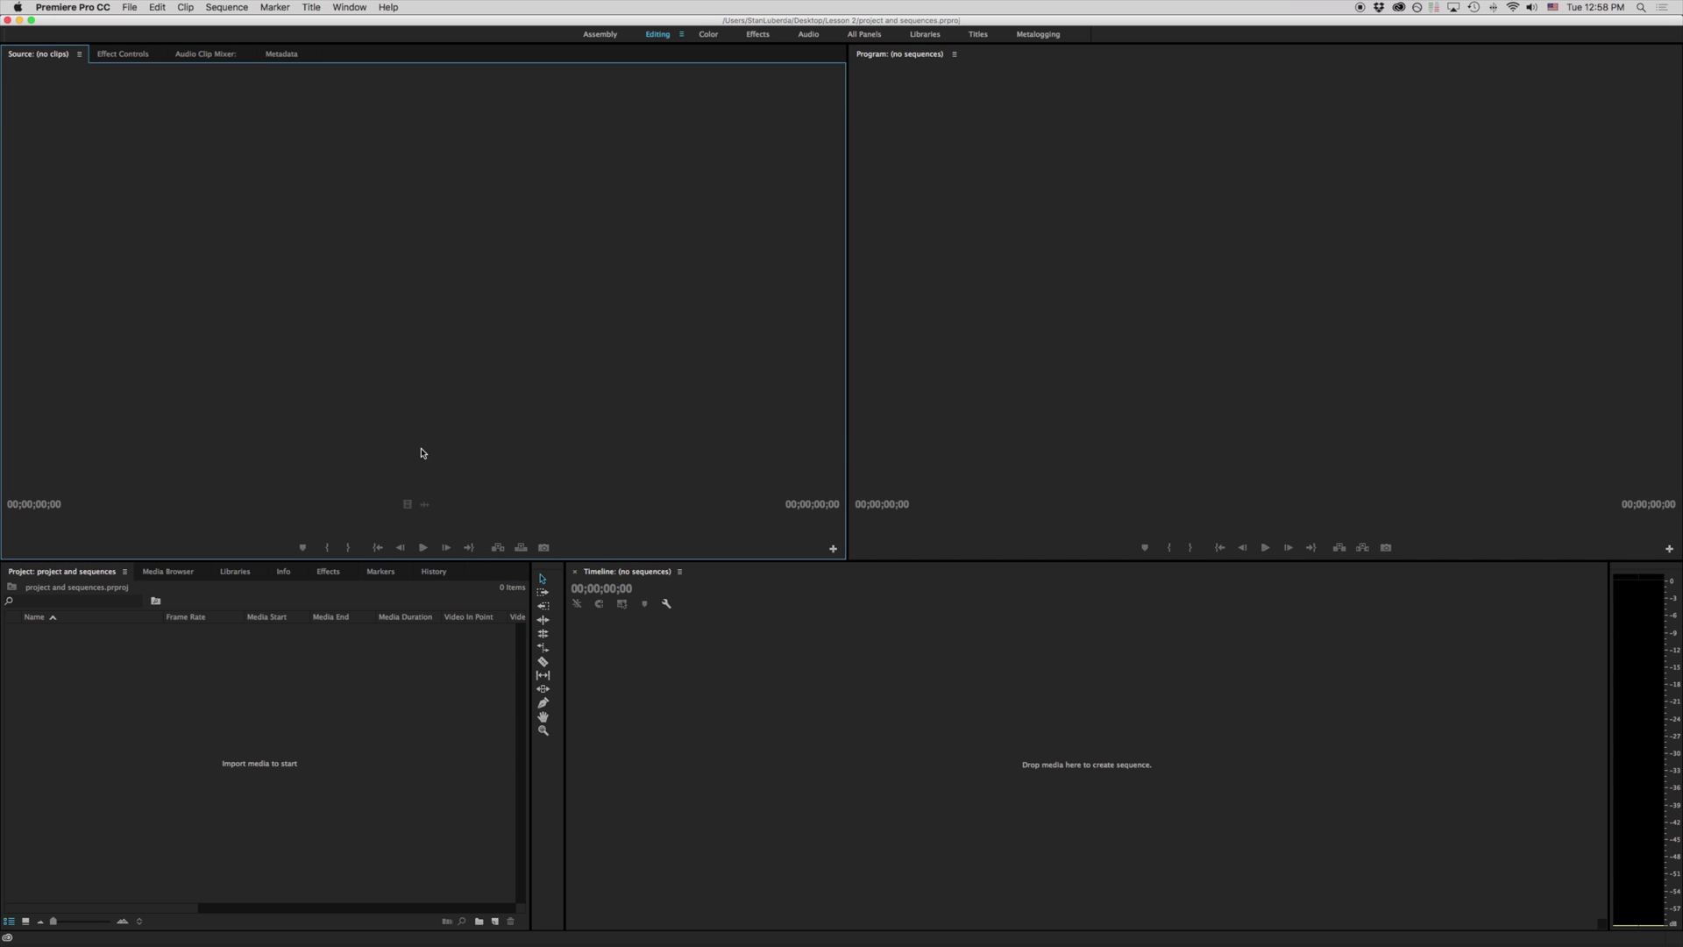
click(353, 662)
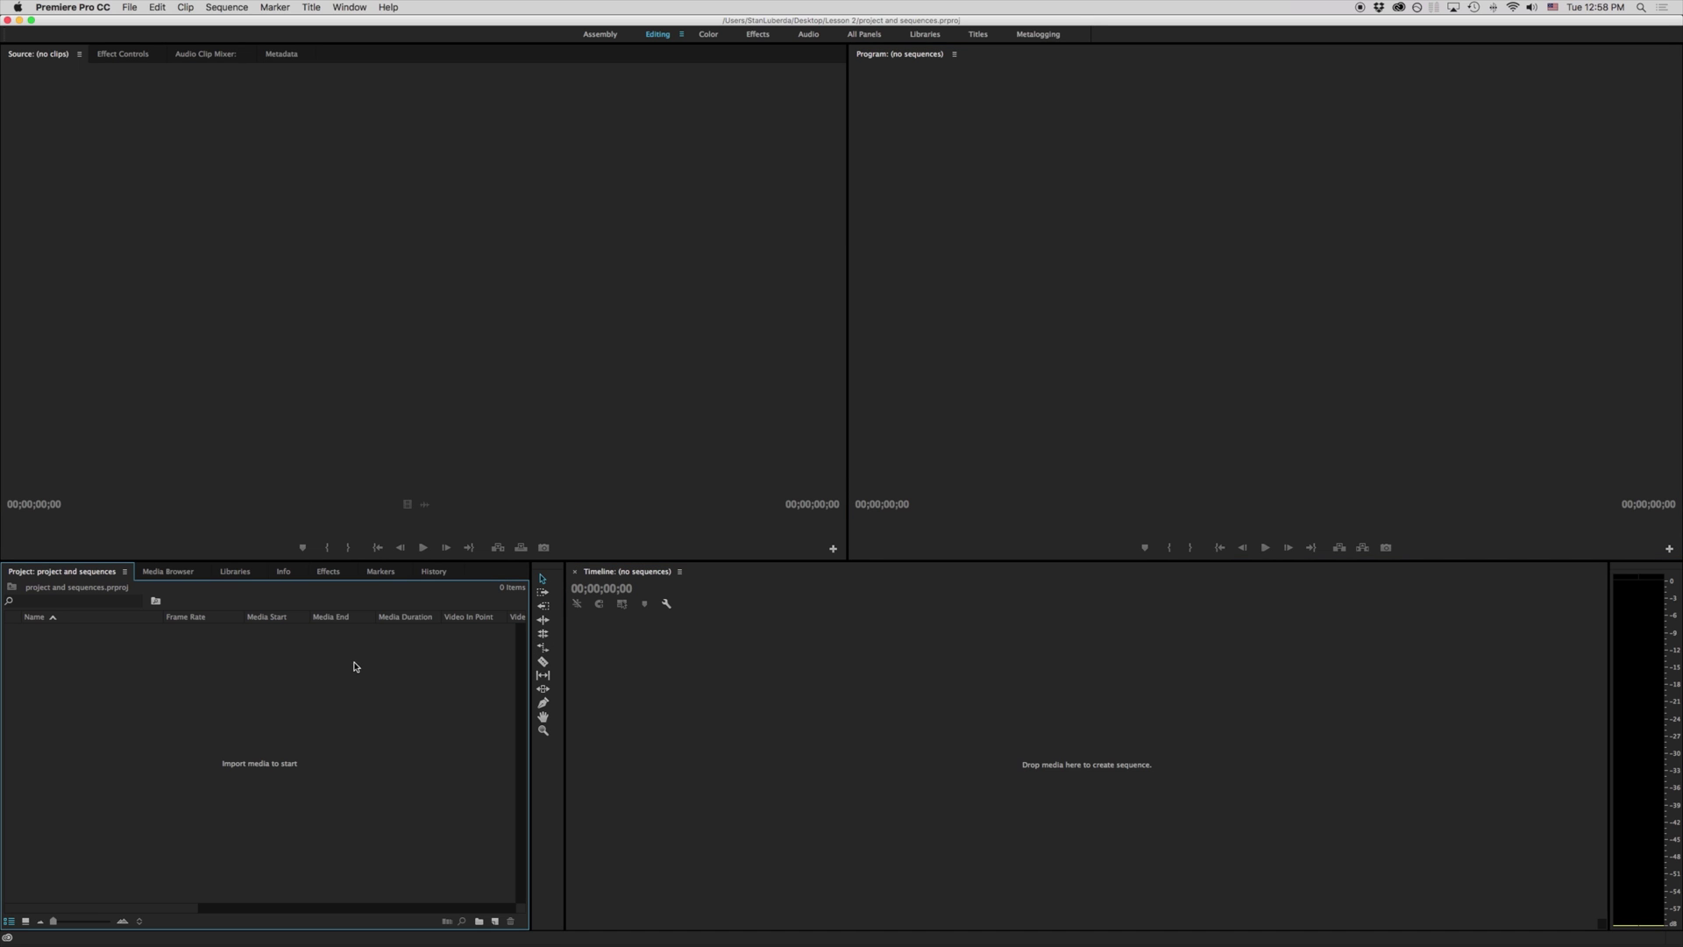
Check that the 27 KB 'project and sequences.prproj' is in Lesson 2, then return to Premiere Pro
click(19, 19)
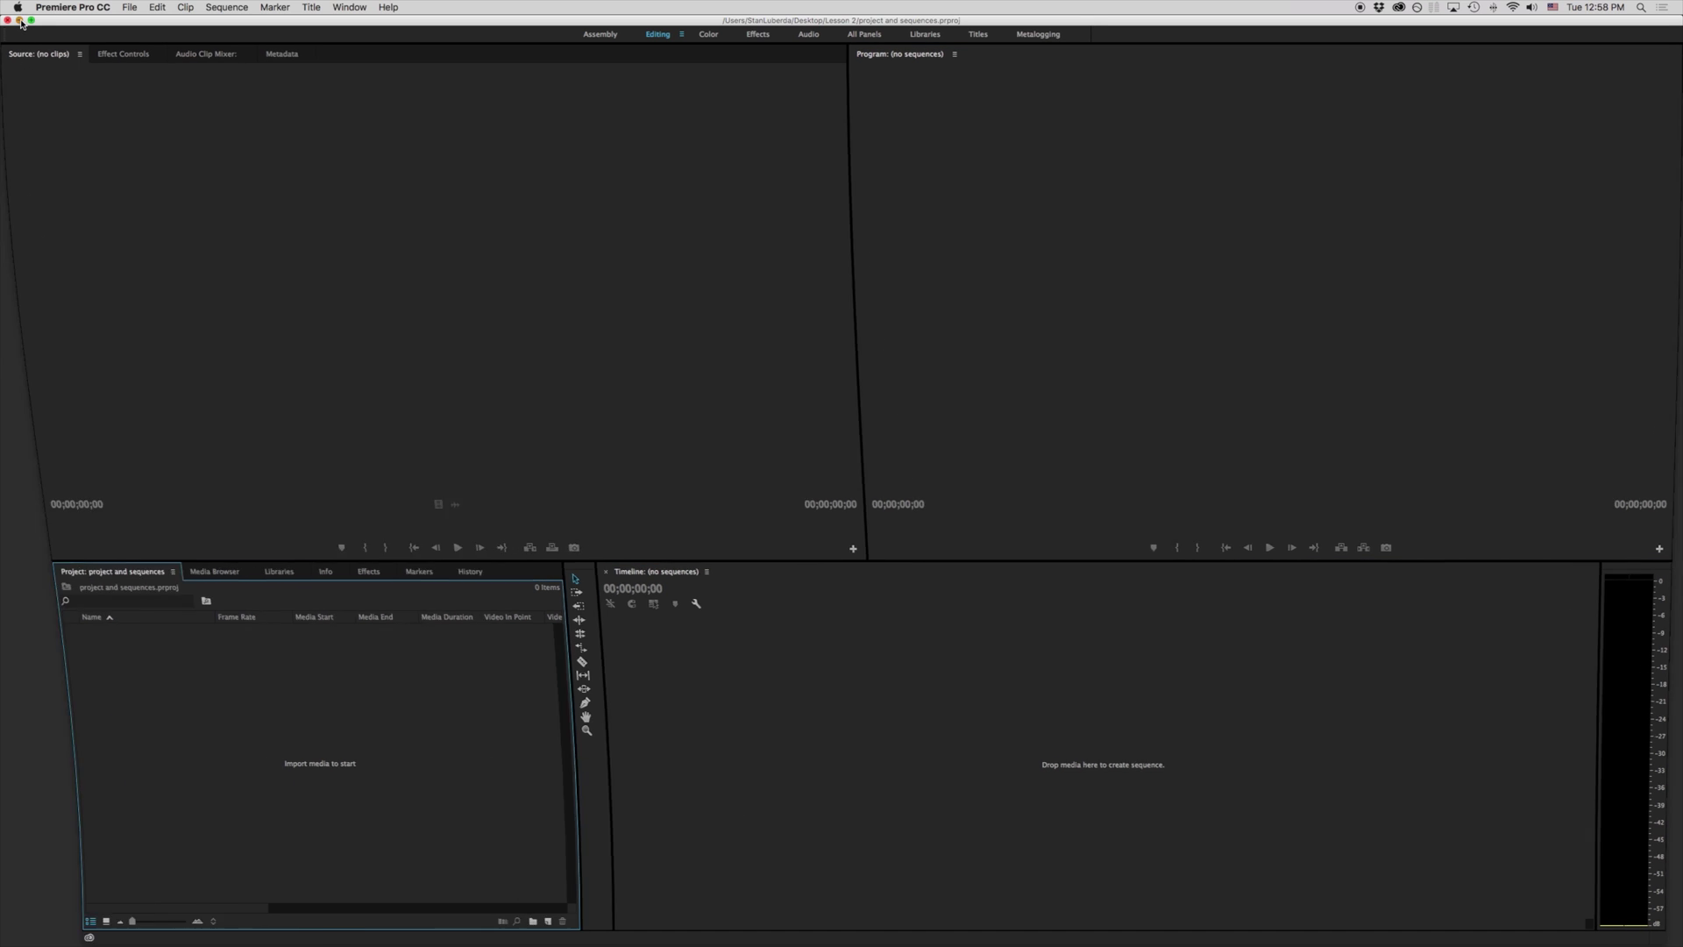
double_click(1642, 412)
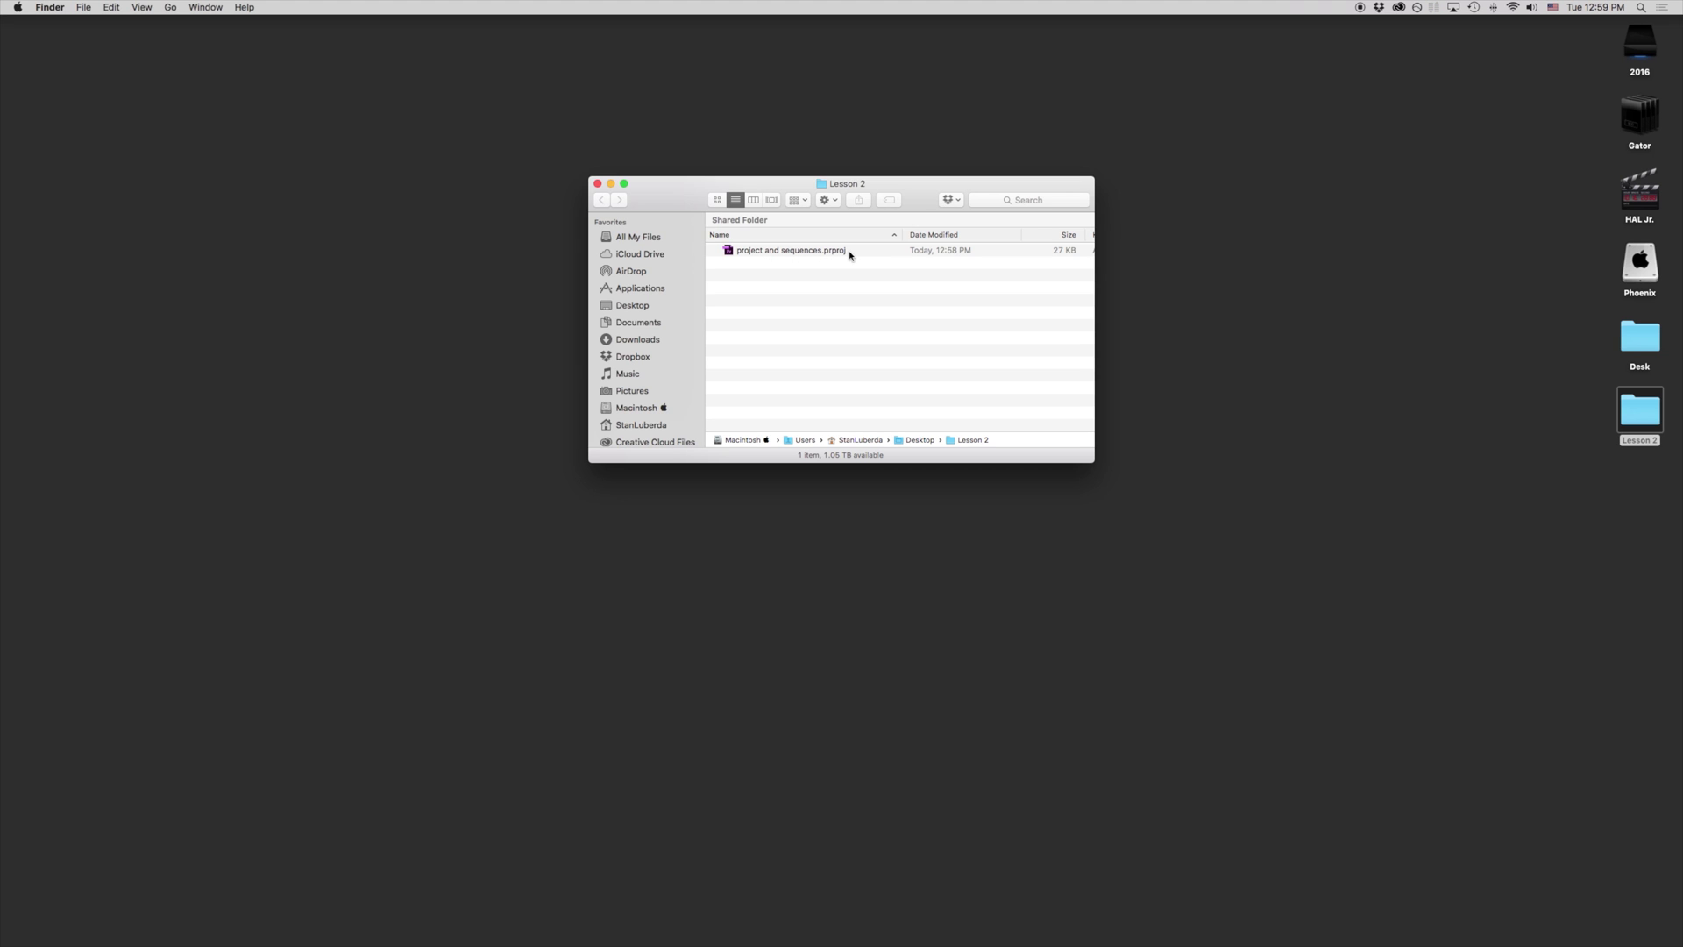
click(758, 258)
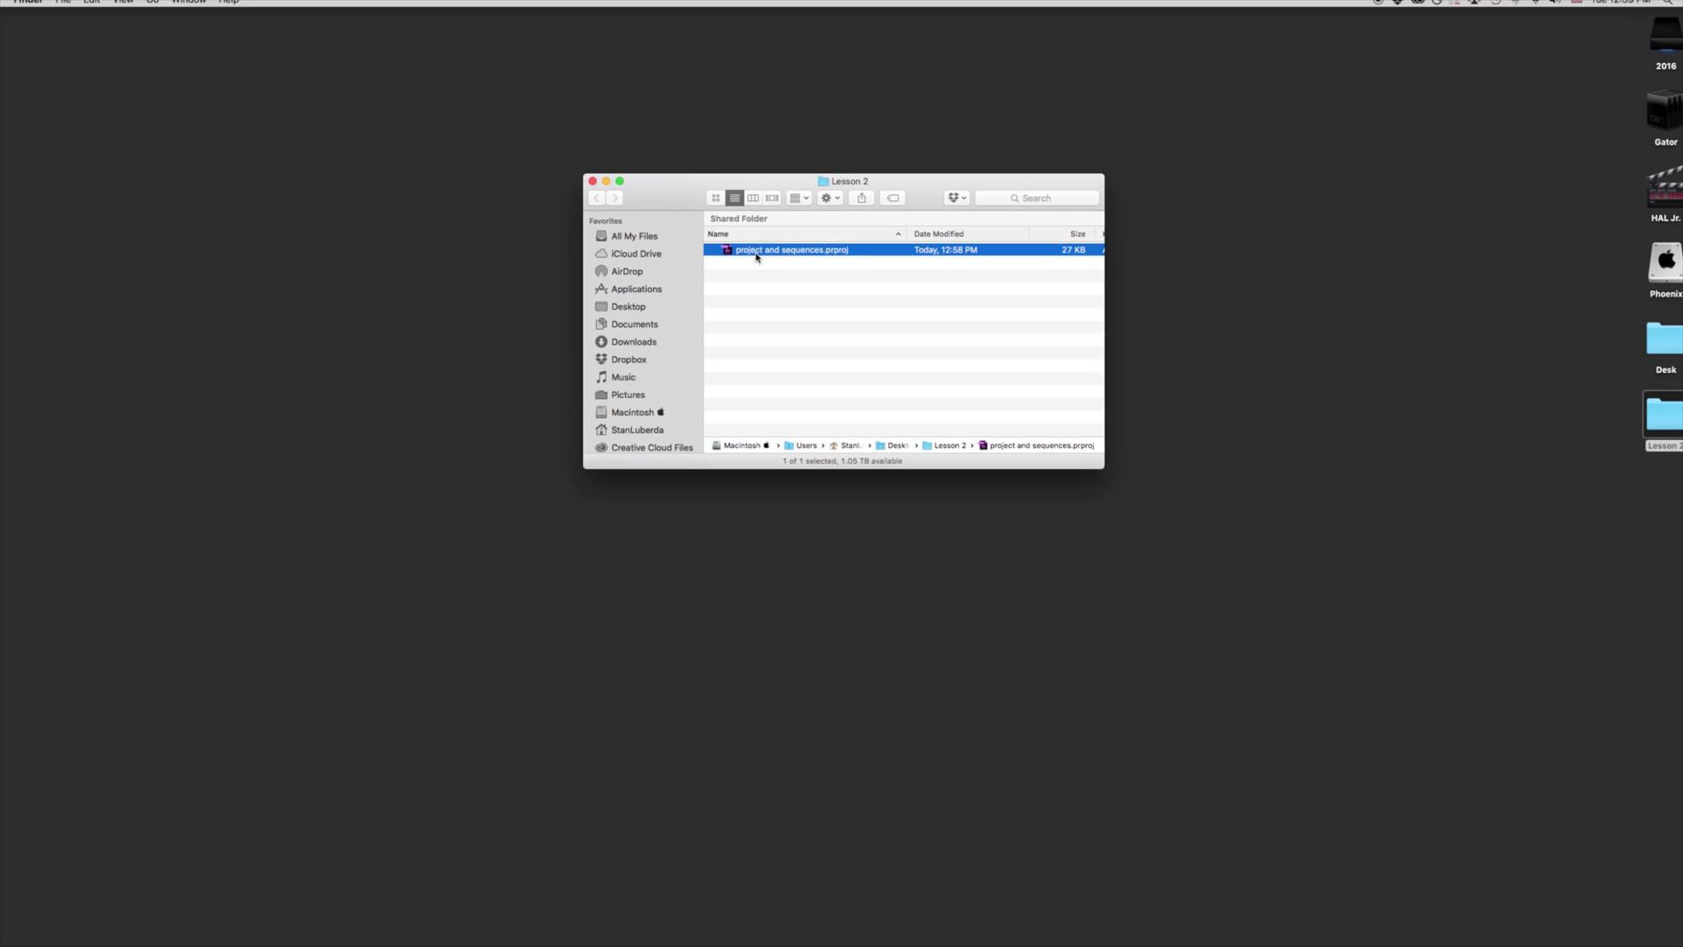
click(955, 936)
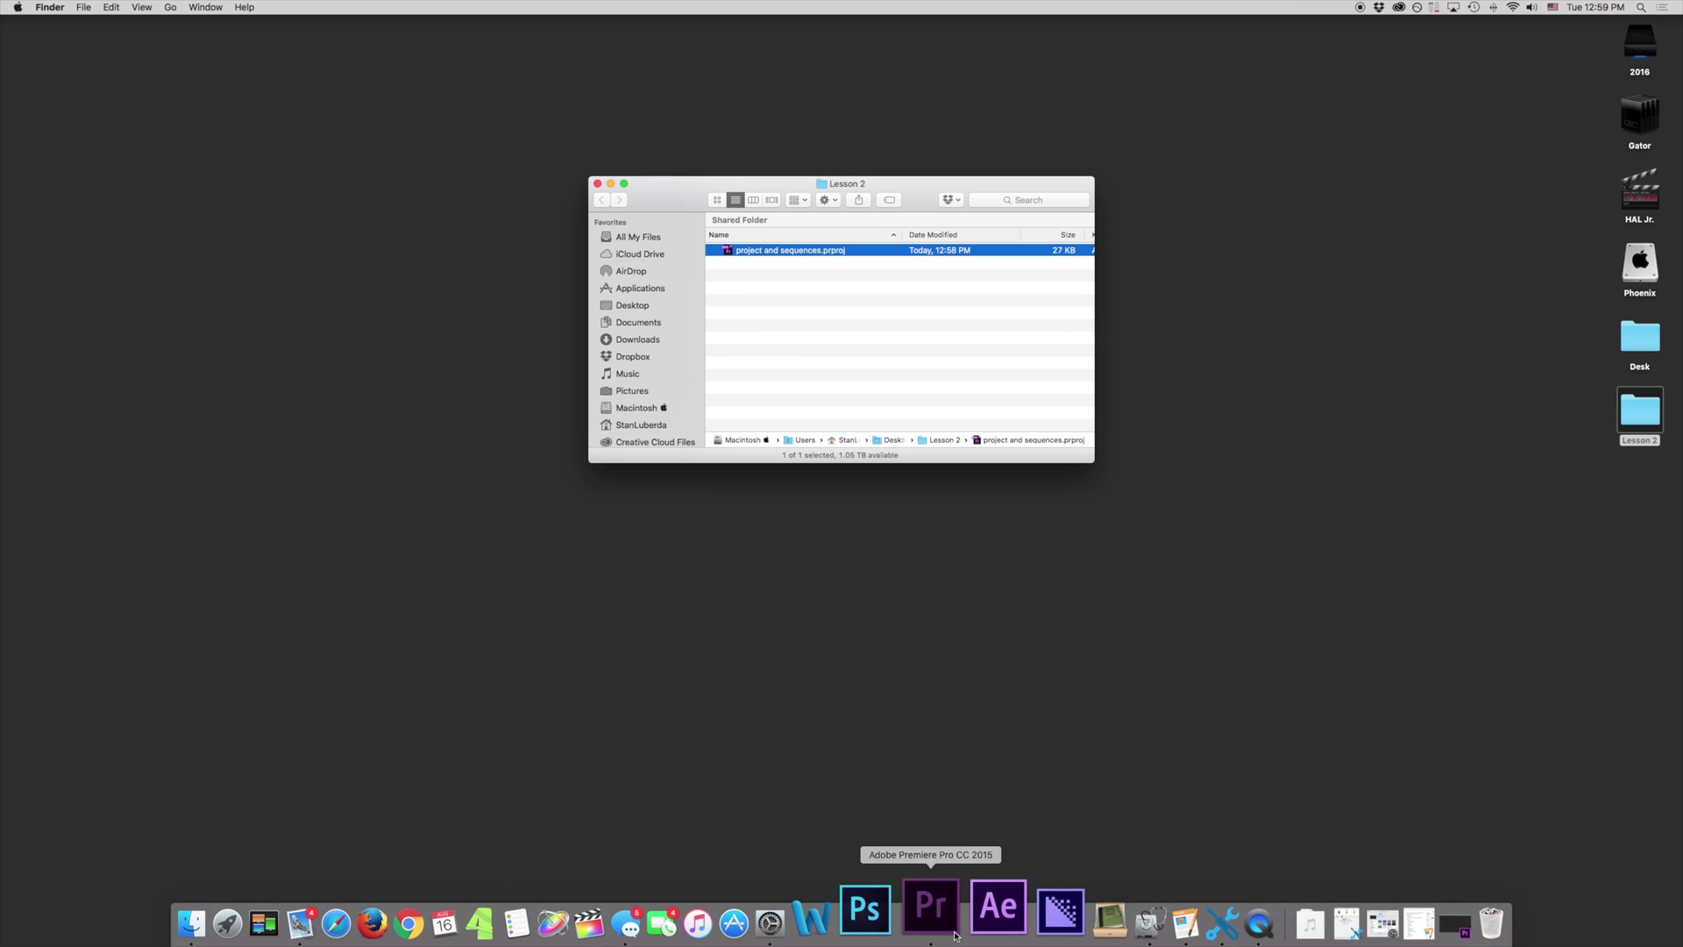